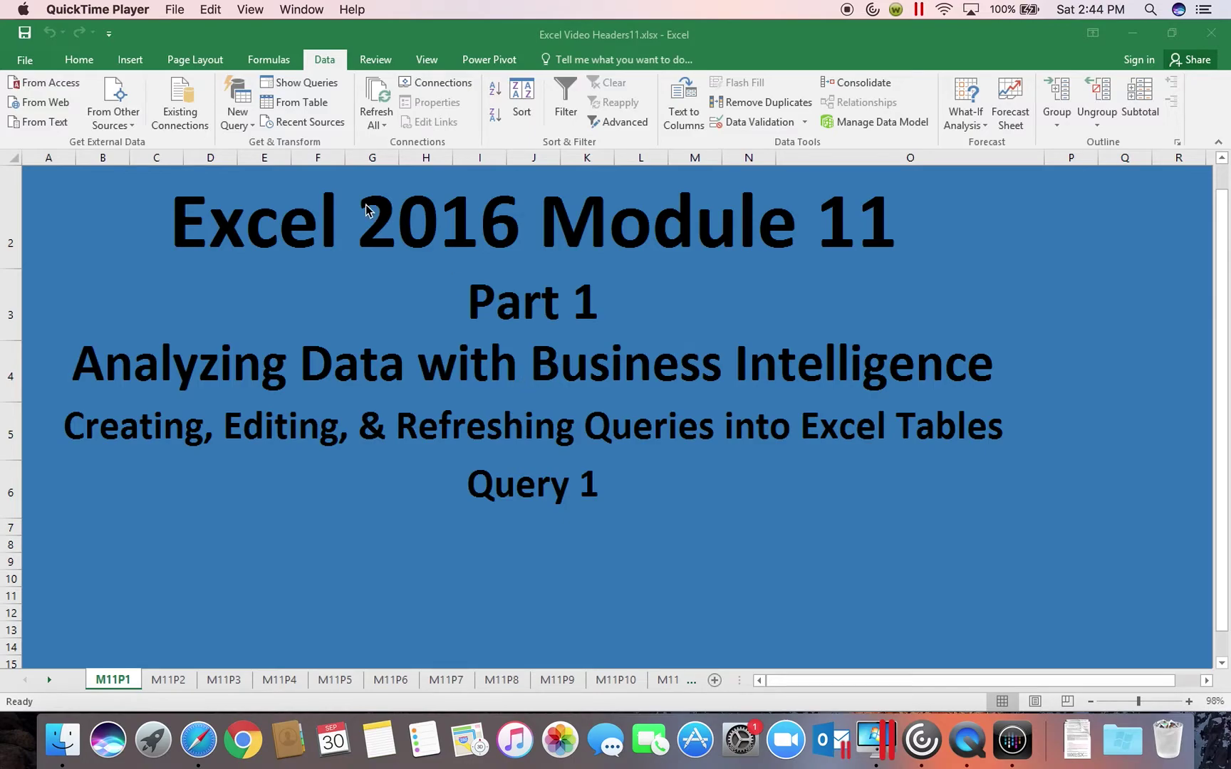
Step: View the account and product information, then save the title workbook
{"action": "left_click", "coordinate": [31, 63]}
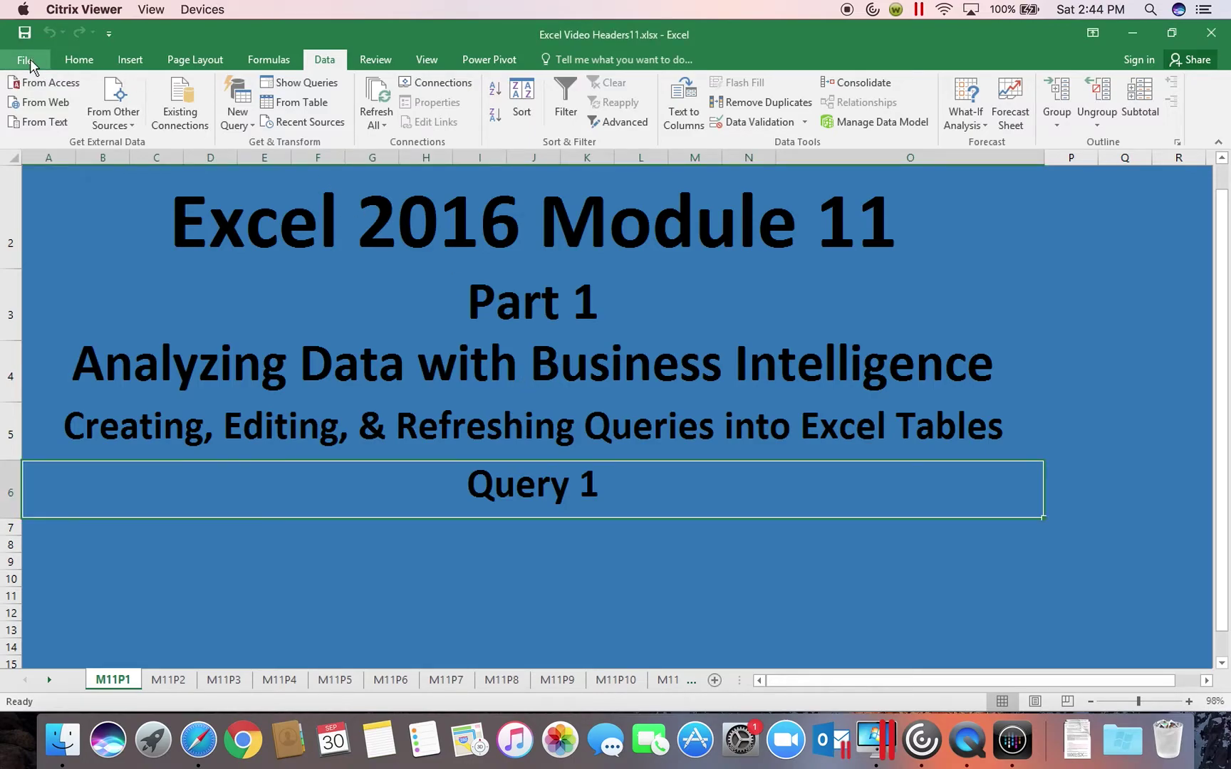
{"action": "left_click", "coordinate": [28, 61]}
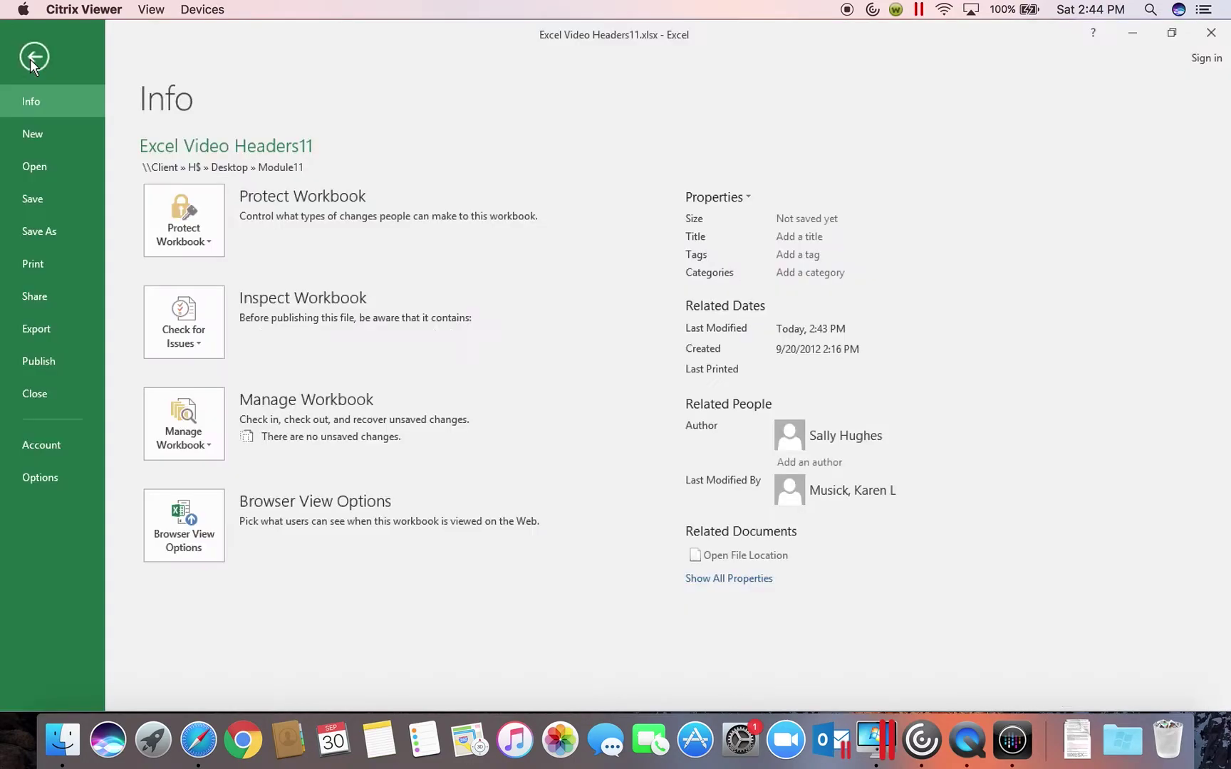
{"action": "left_click", "coordinate": [41, 446]}
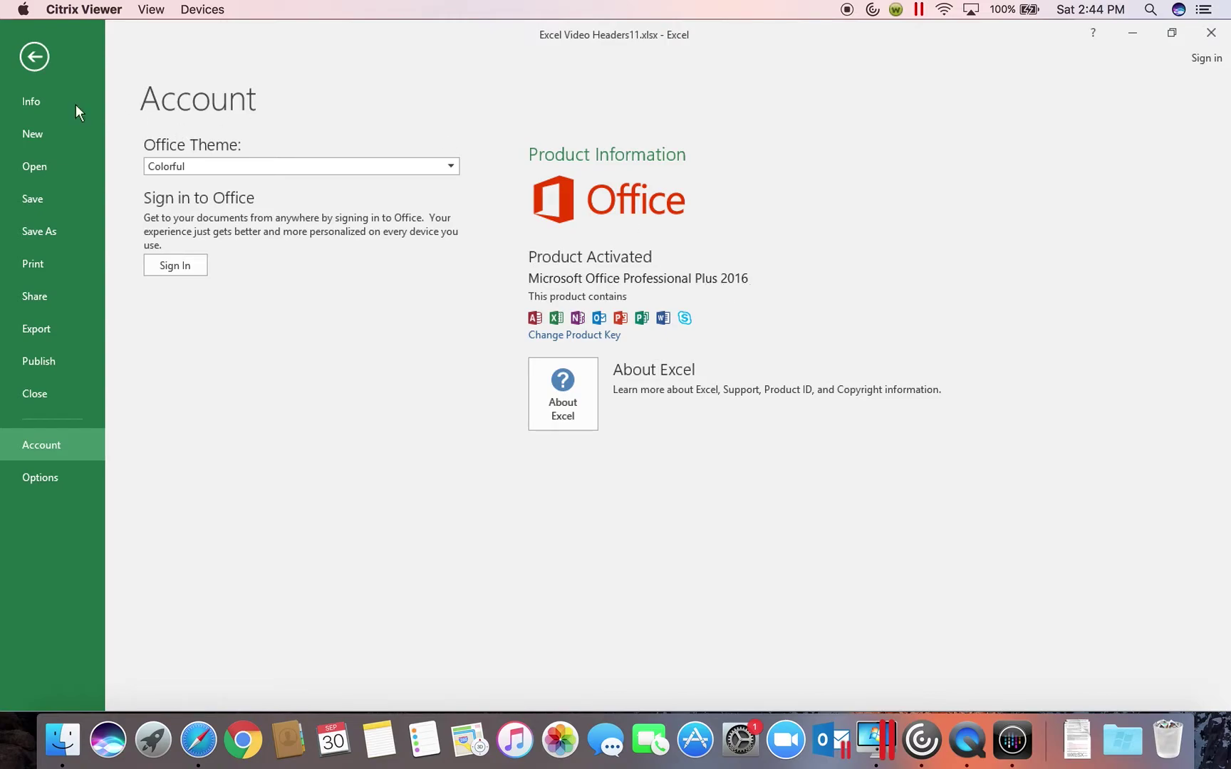
{"action": "left_click", "coordinate": [34, 56]}
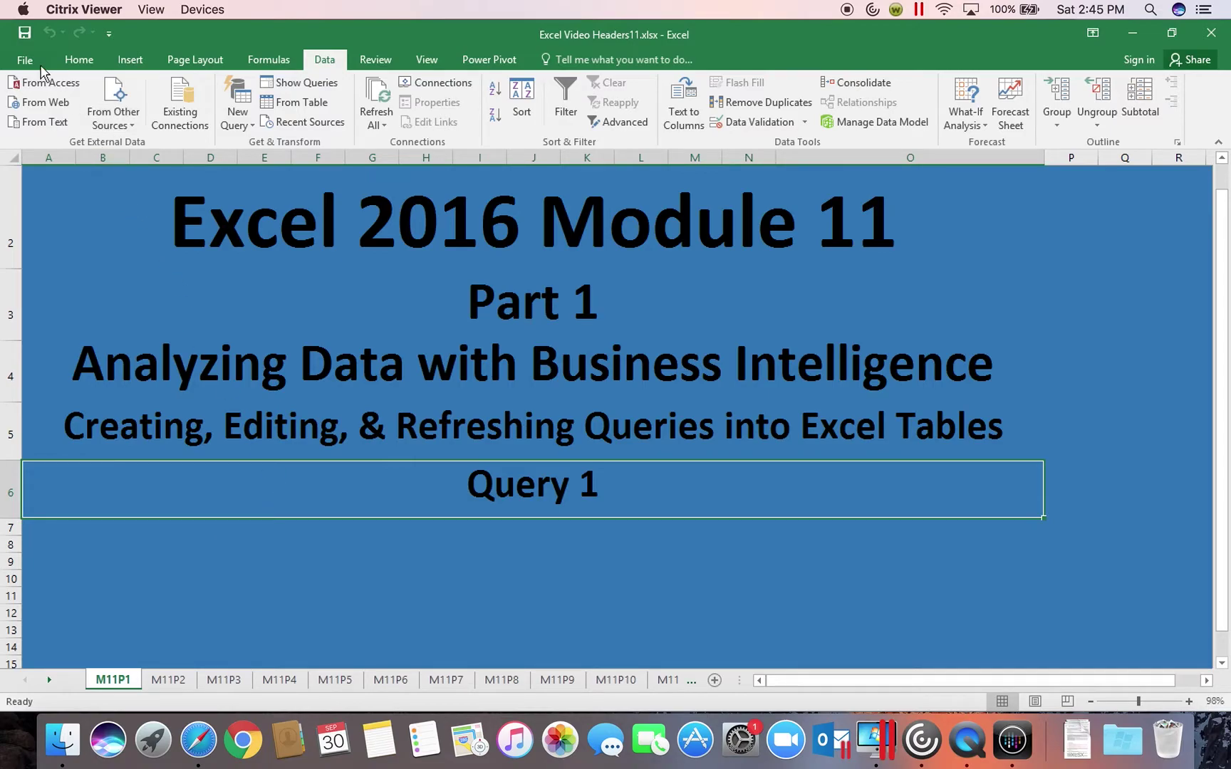
{"action": "left_click", "coordinate": [25, 34]}
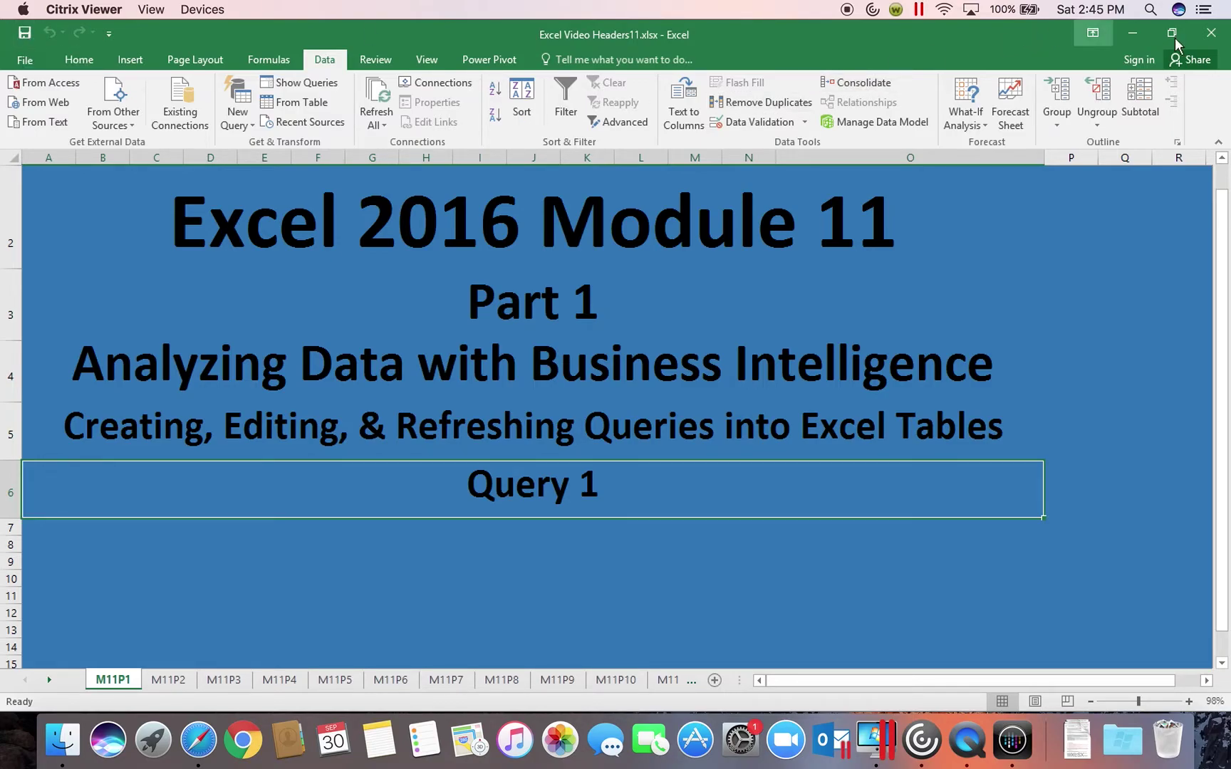
Step: Close the title workbook and start Excel 2016 from the Citrix Receiver app list
{"action": "left_click", "coordinate": [1212, 34]}
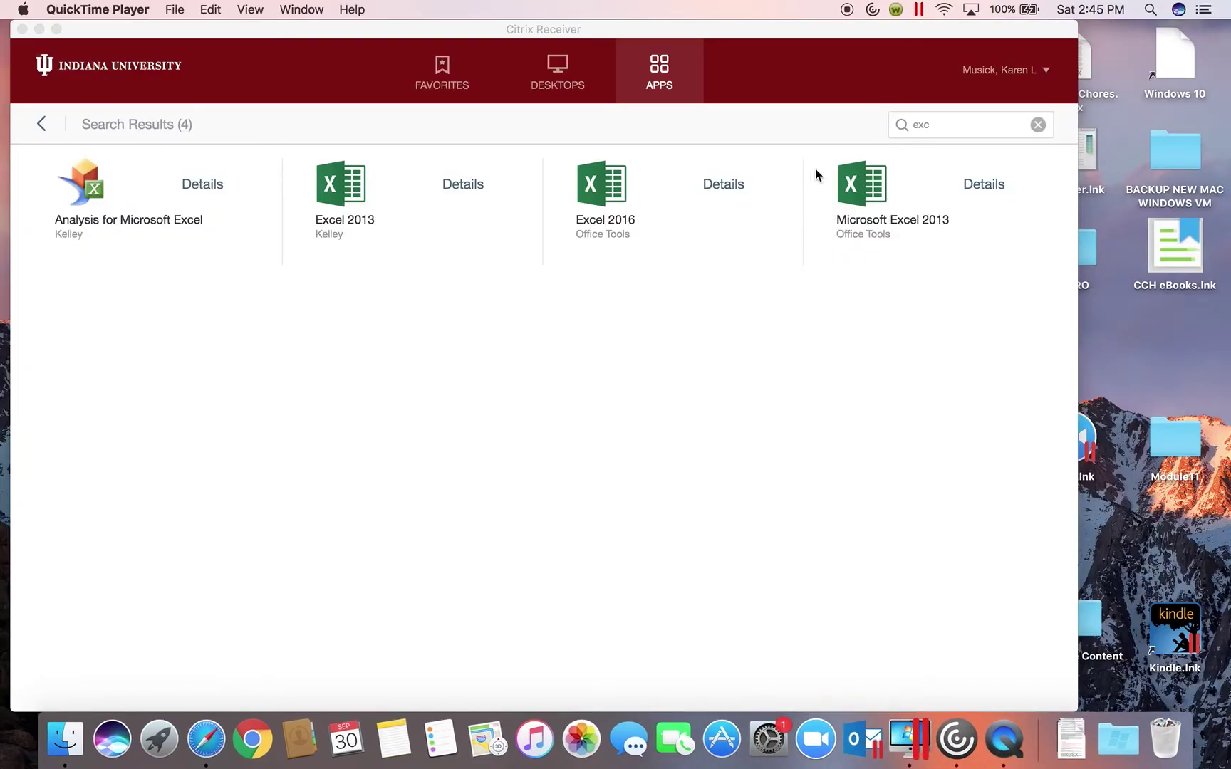
{"action": "left_click", "coordinate": [627, 208]}
{"action": "left_click", "coordinate": [604, 223]}
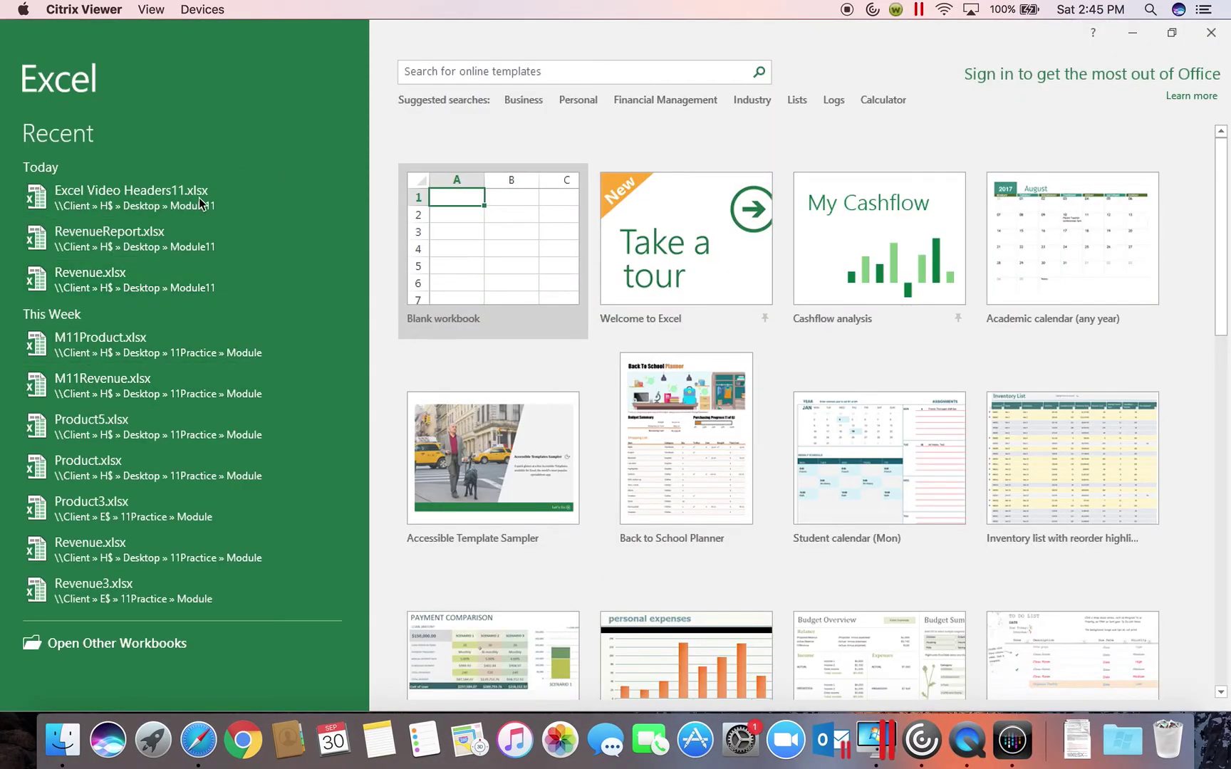
Step: Open Revenue.xlsx from H:\Desktop\Module11
{"action": "left_click", "coordinate": [150, 643]}
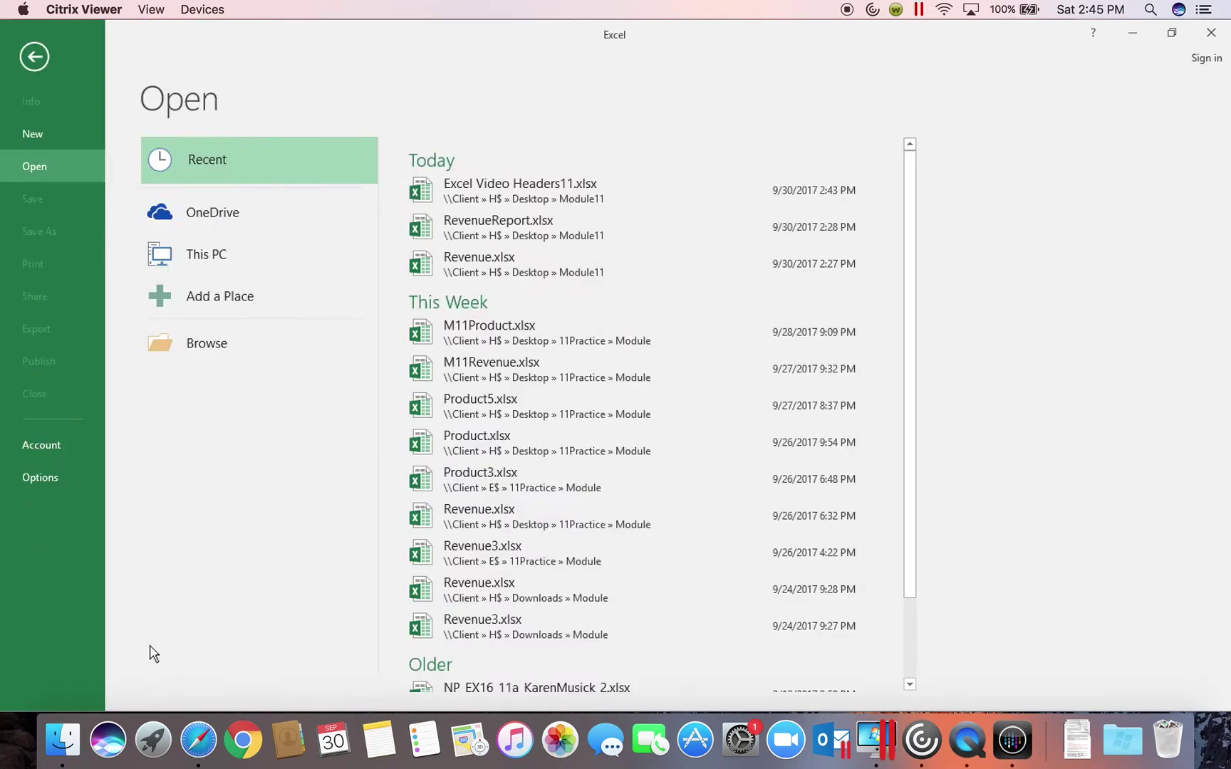
{"action": "left_click", "coordinate": [196, 343]}
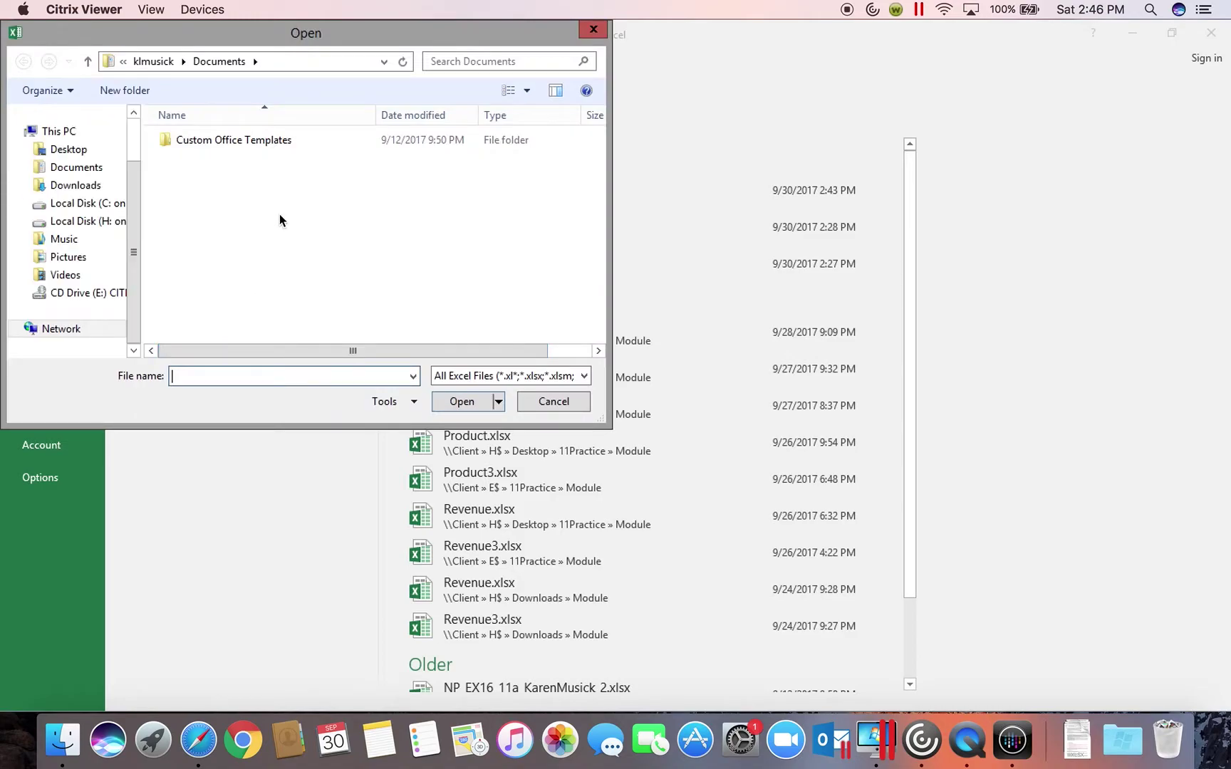
{"action": "left_click", "coordinate": [91, 222]}
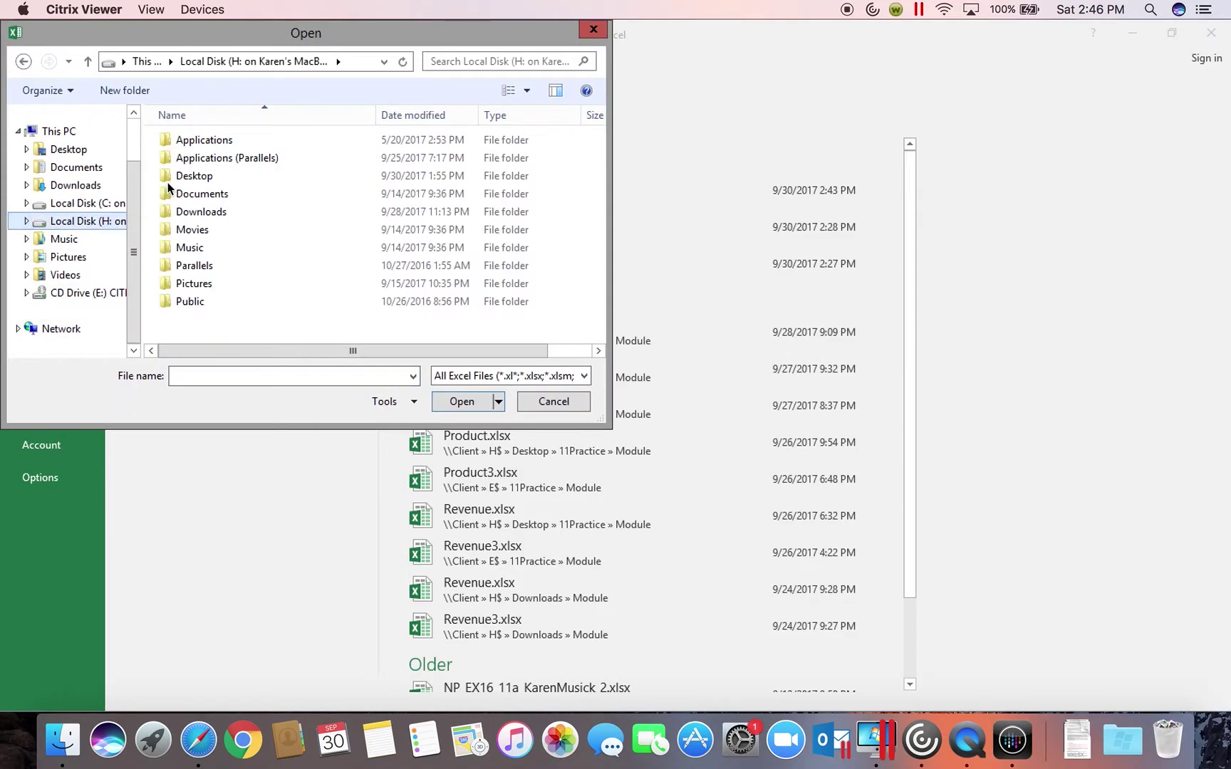
{"action": "double_click", "coordinate": [213, 177]}
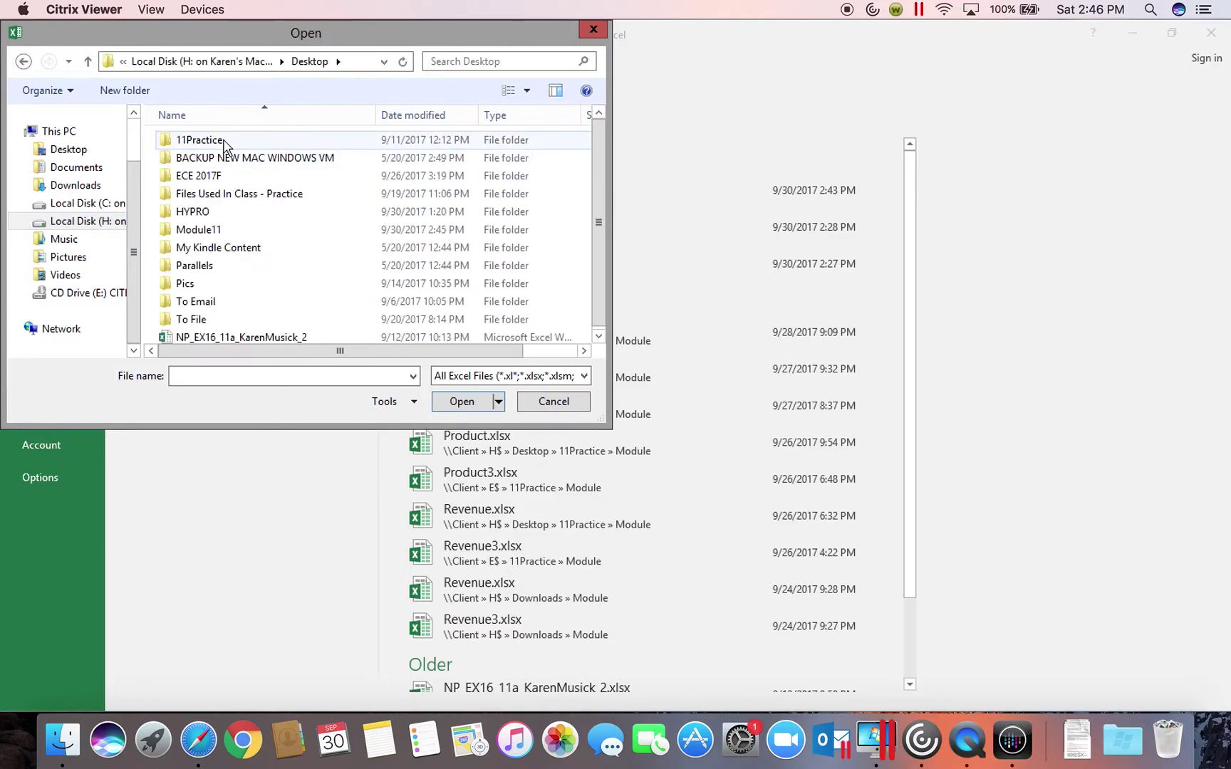
{"action": "double_click", "coordinate": [210, 231]}
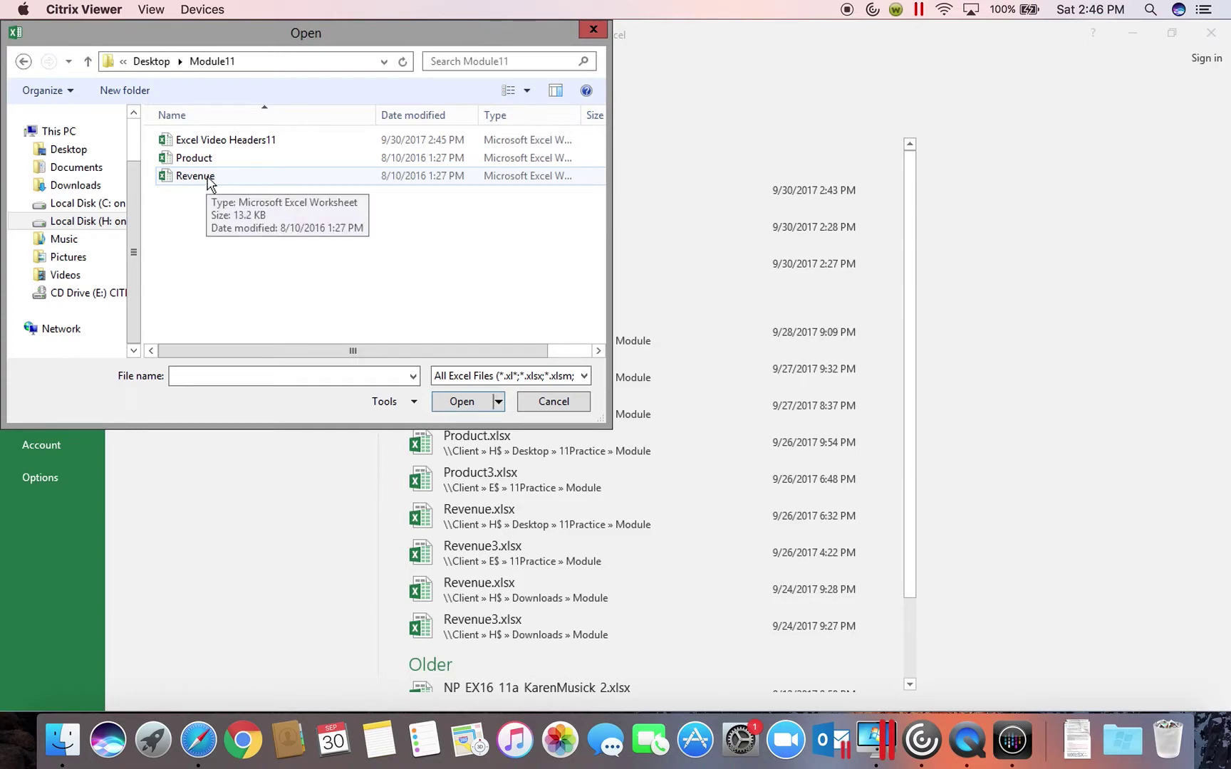
{"action": "left_click", "coordinate": [199, 180]}
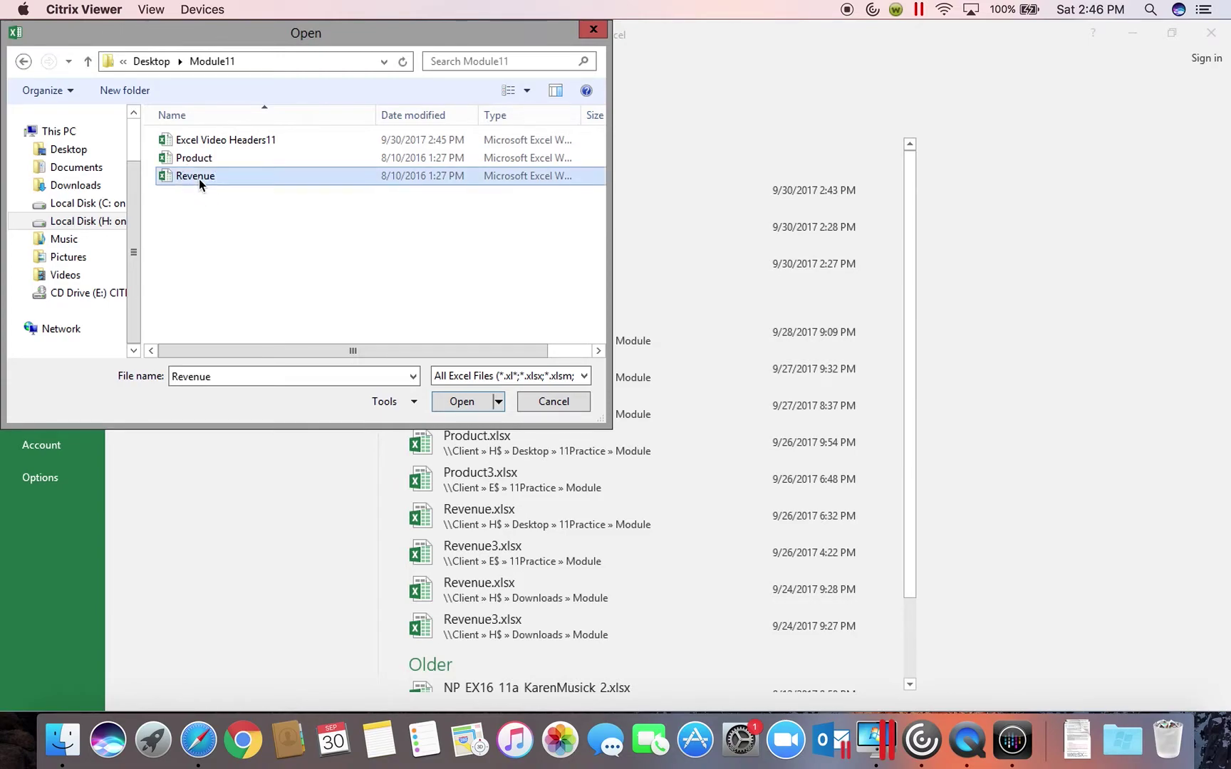
{"action": "left_click", "coordinate": [460, 402]}
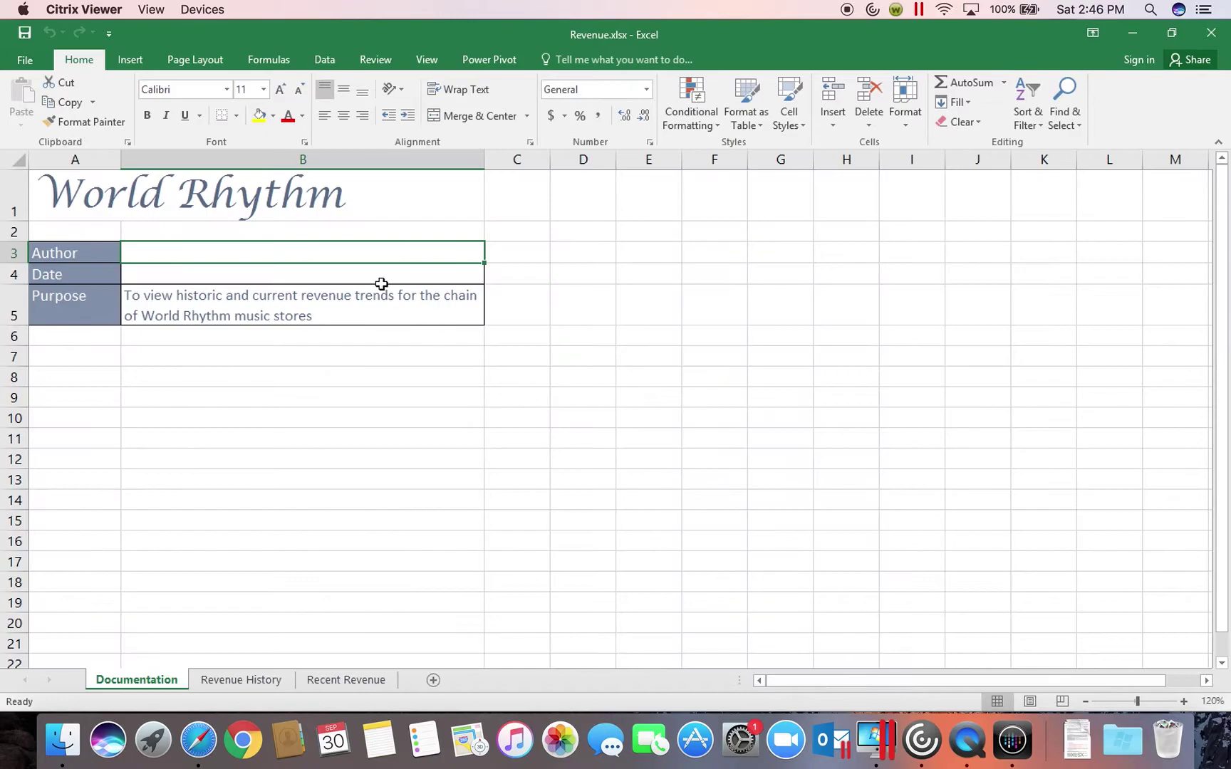
Step: Save the workbook as RevenueReport.xlsx in the Module11 folder by appending 'Report' to the name
{"action": "left_click", "coordinate": [29, 62]}
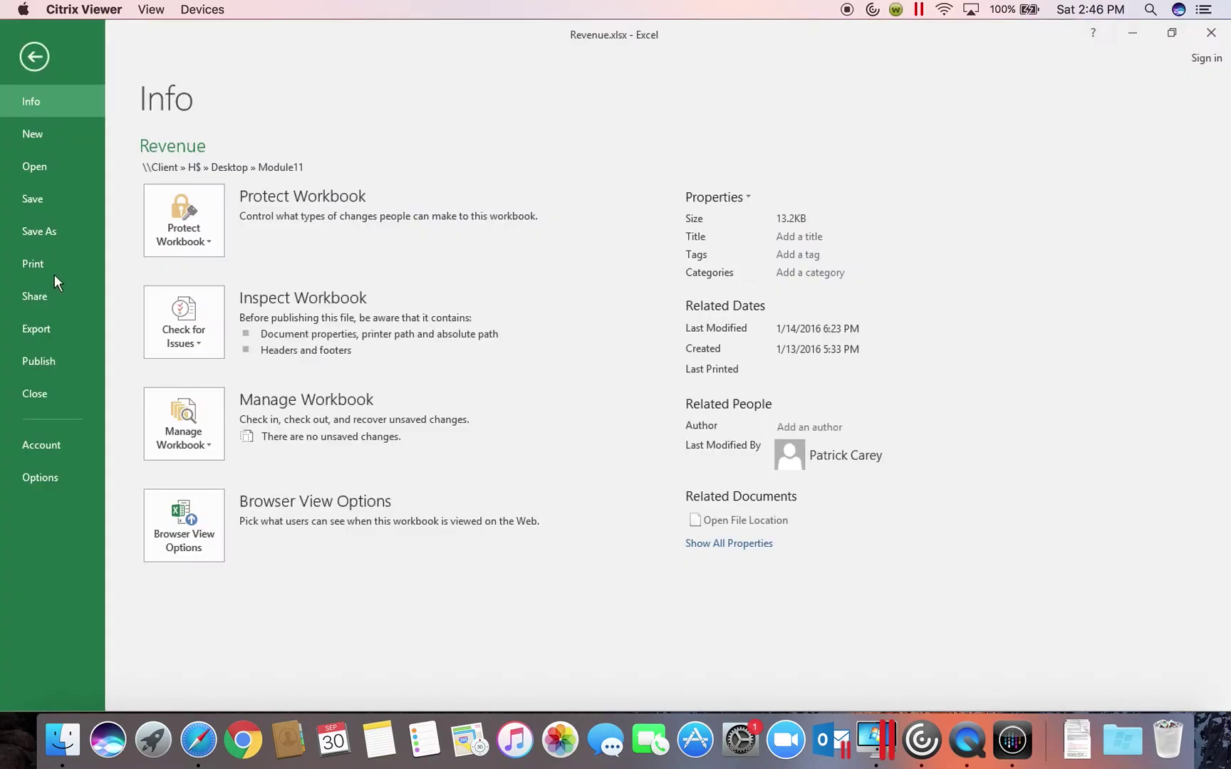
{"action": "left_click", "coordinate": [52, 235]}
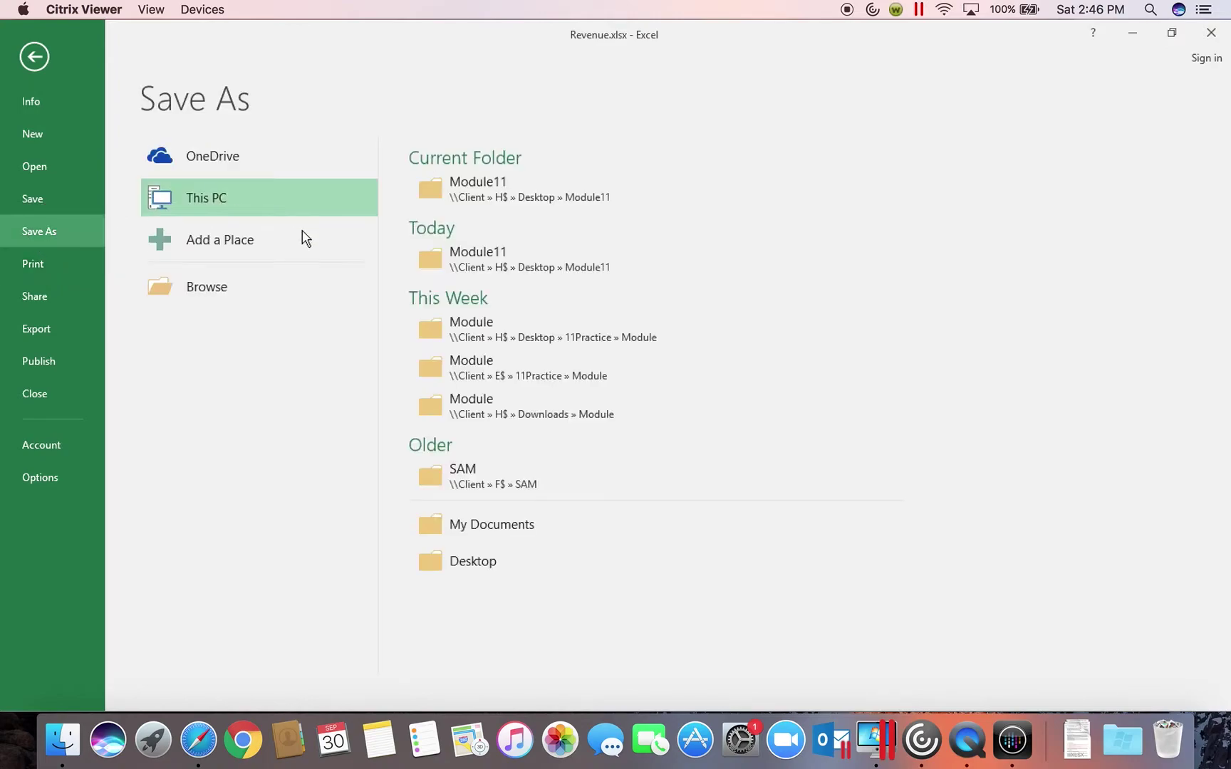
{"action": "left_click", "coordinate": [223, 288]}
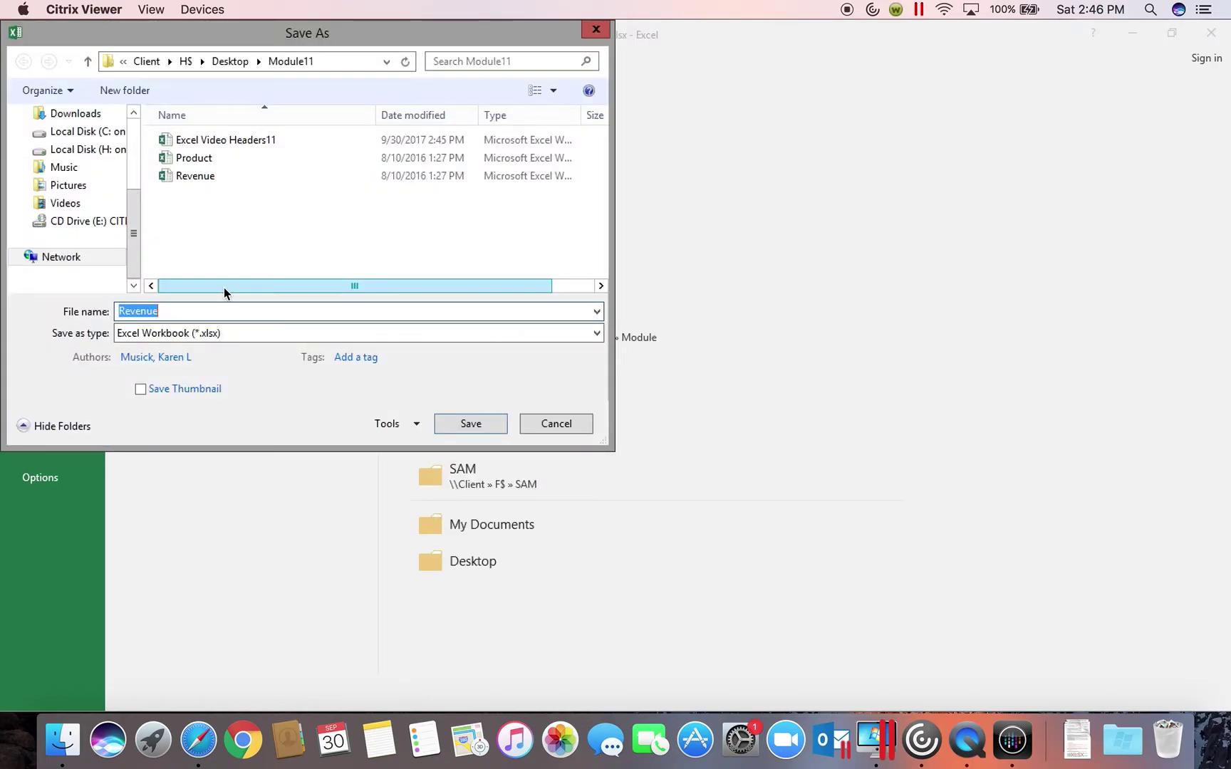
{"action": "left_click", "coordinate": [164, 312]}
{"action": "type", "text": "Report"}
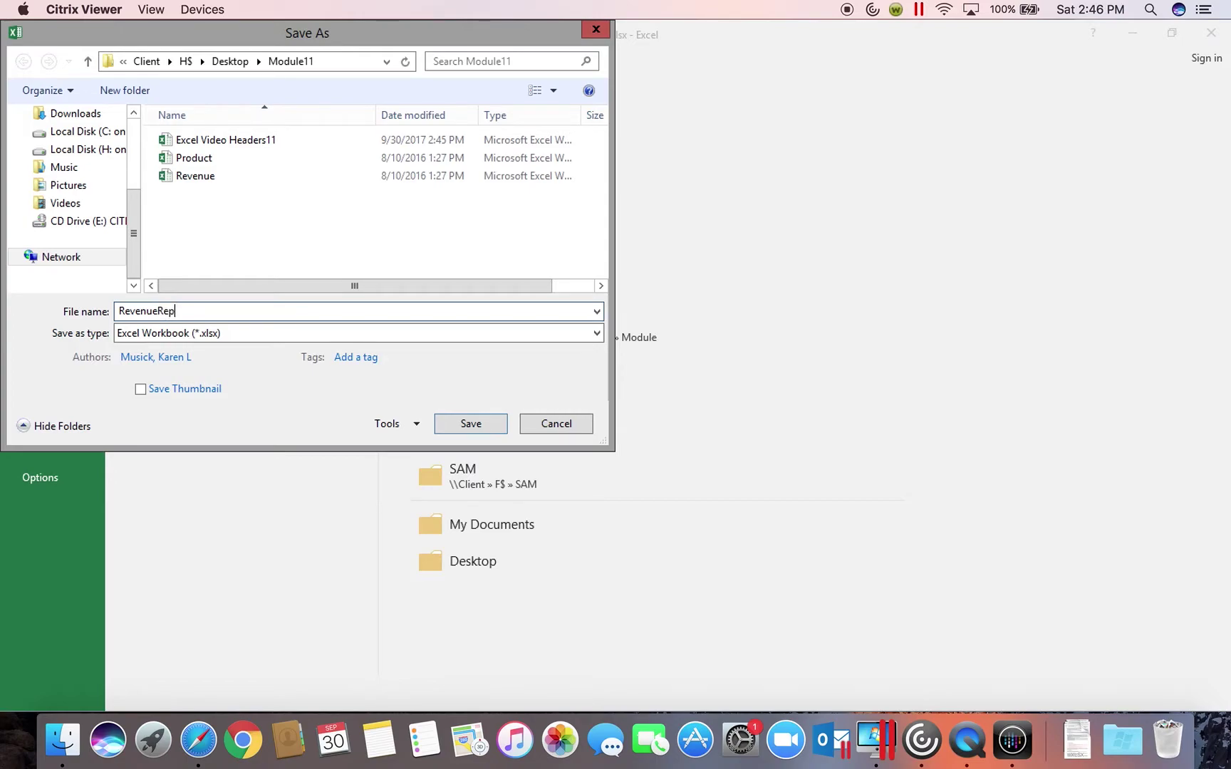
{"action": "left_click", "coordinate": [466, 423]}
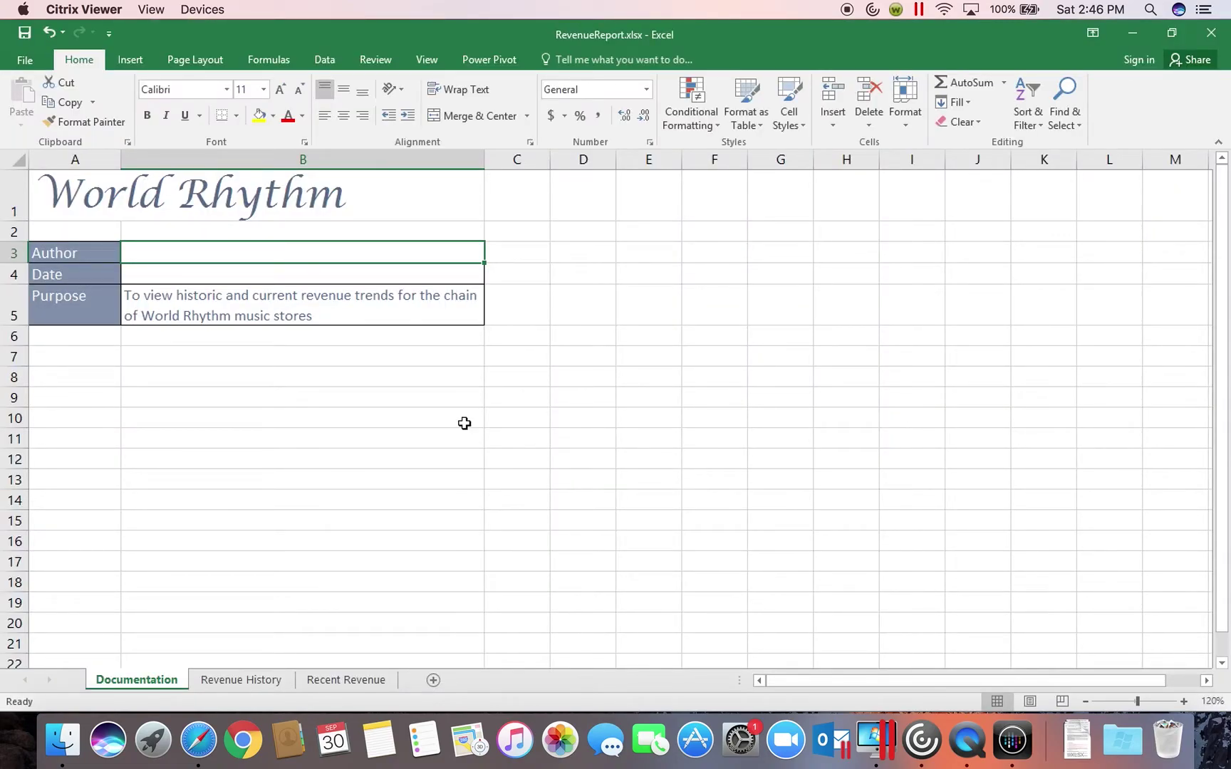
Step: Select cell A3 on the Revenue History sheet and bring up the Data tools
{"action": "left_click", "coordinate": [242, 680]}
{"action": "left_click", "coordinate": [78, 278]}
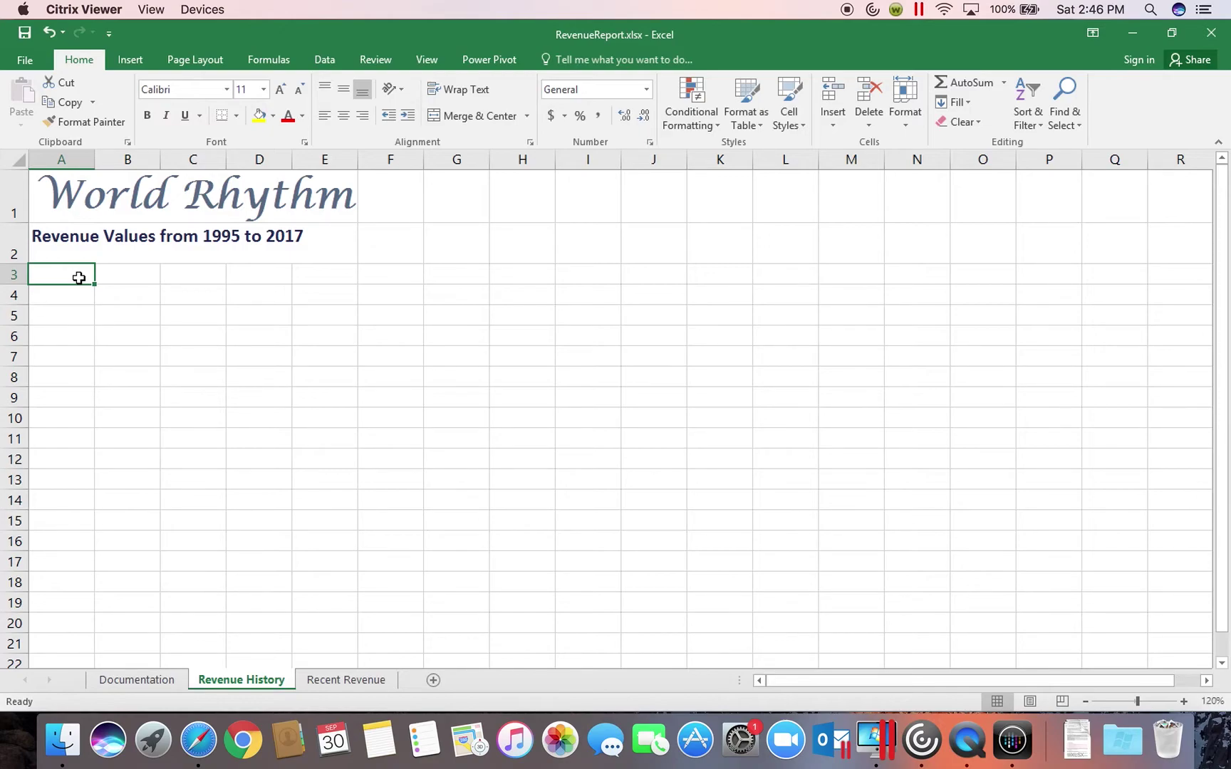
{"action": "left_click", "coordinate": [331, 63]}
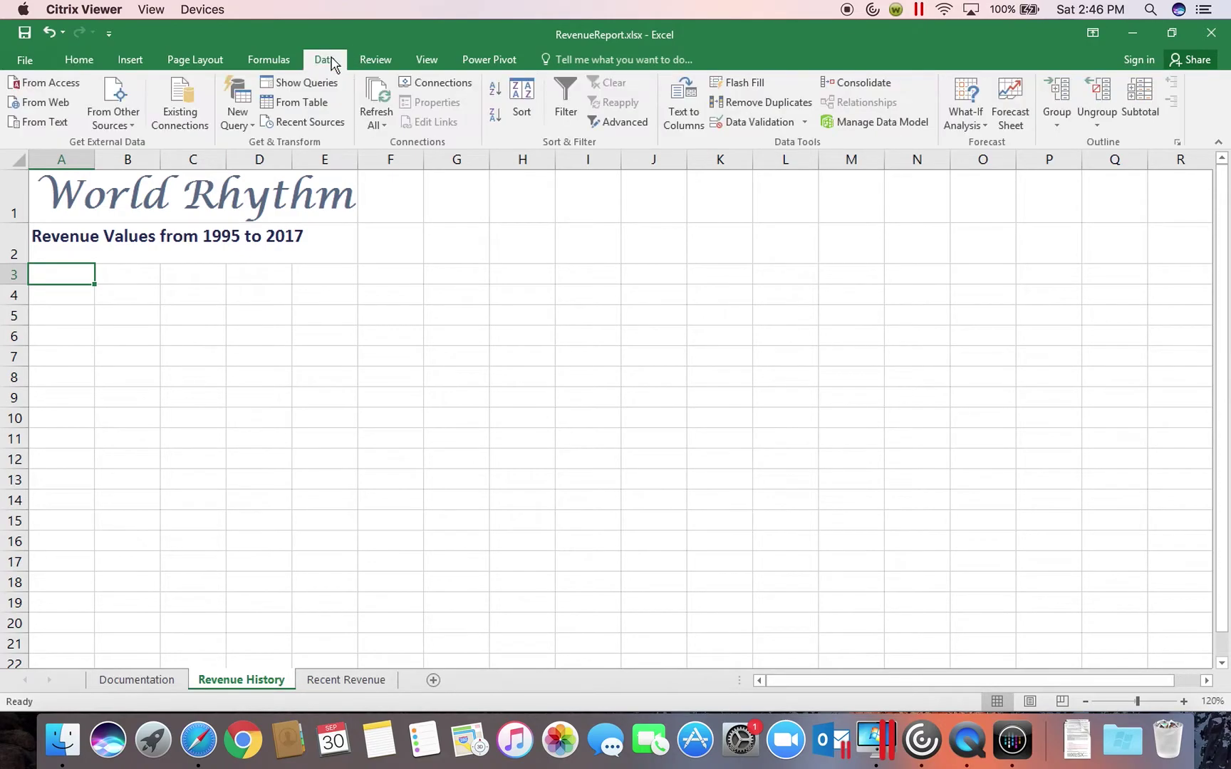
Step: Start a new text/CSV query from the Revenue History.csv file
{"action": "left_click", "coordinate": [240, 125]}
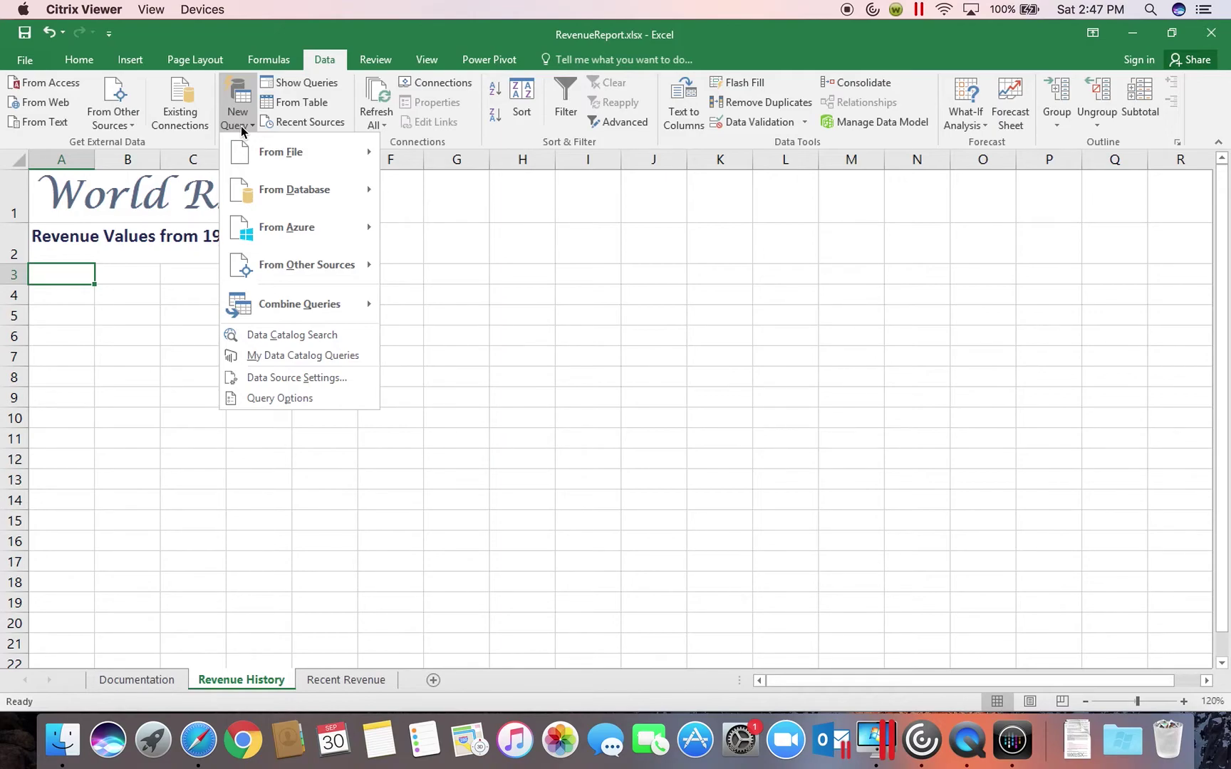
{"action": "mouse_move", "coordinate": [277, 152]}
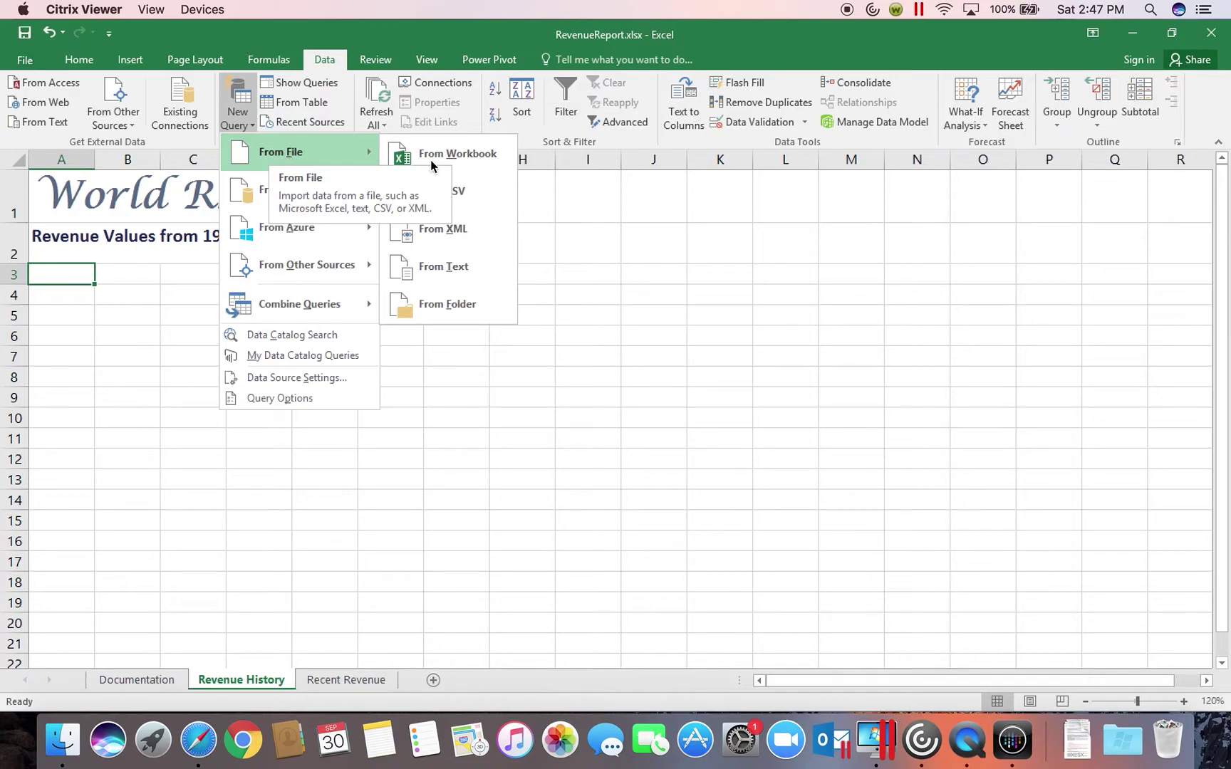
{"action": "left_click", "coordinate": [468, 192]}
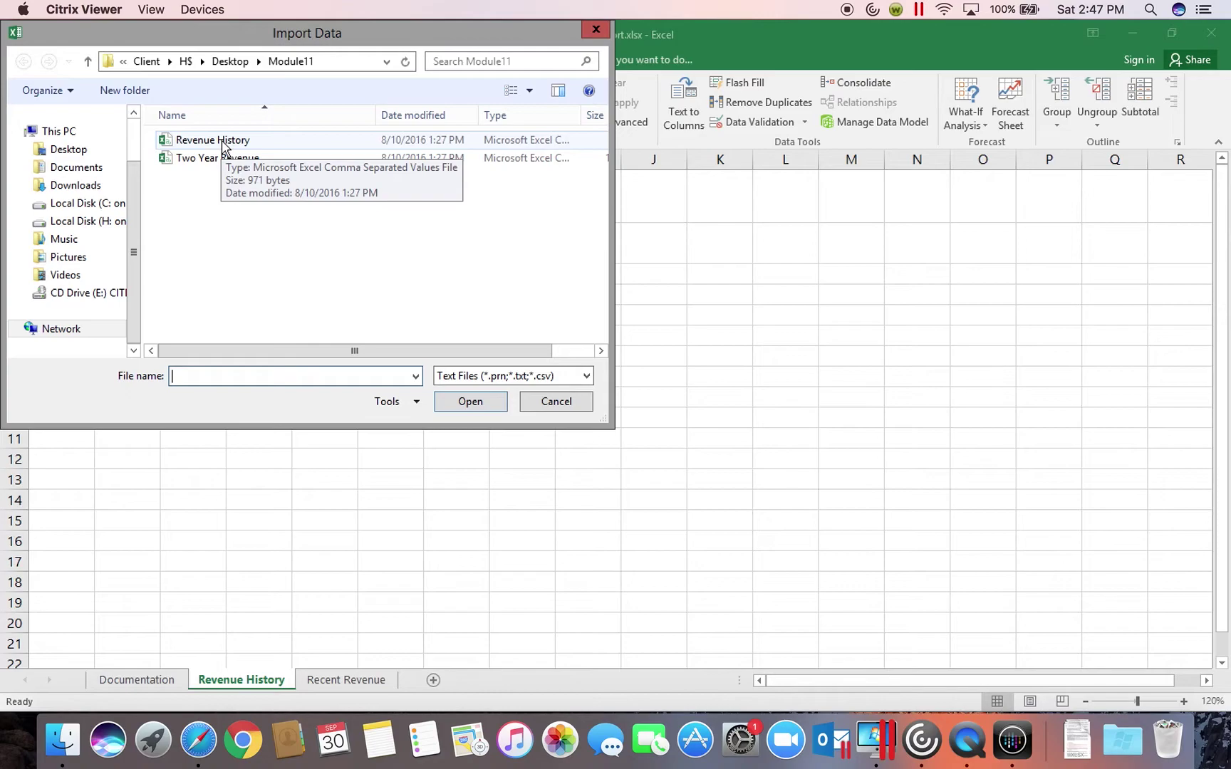
{"action": "left_click", "coordinate": [222, 141]}
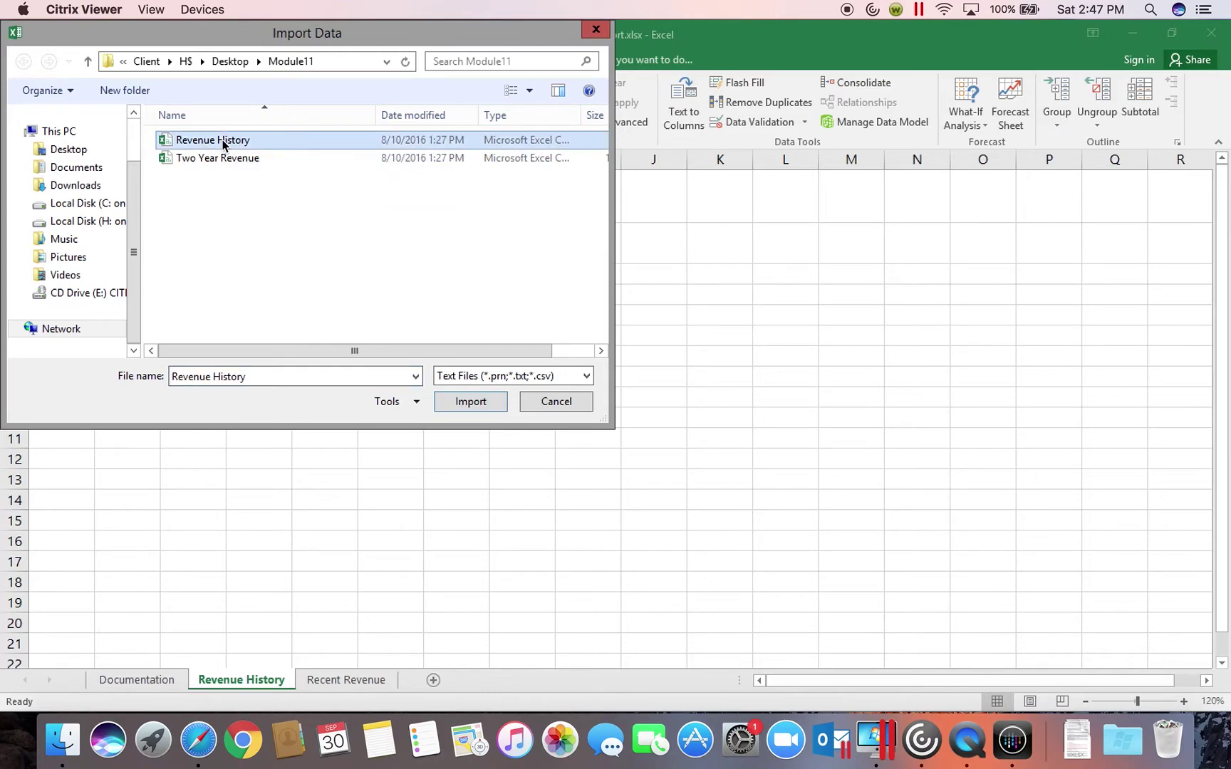
{"action": "left_click", "coordinate": [459, 406]}
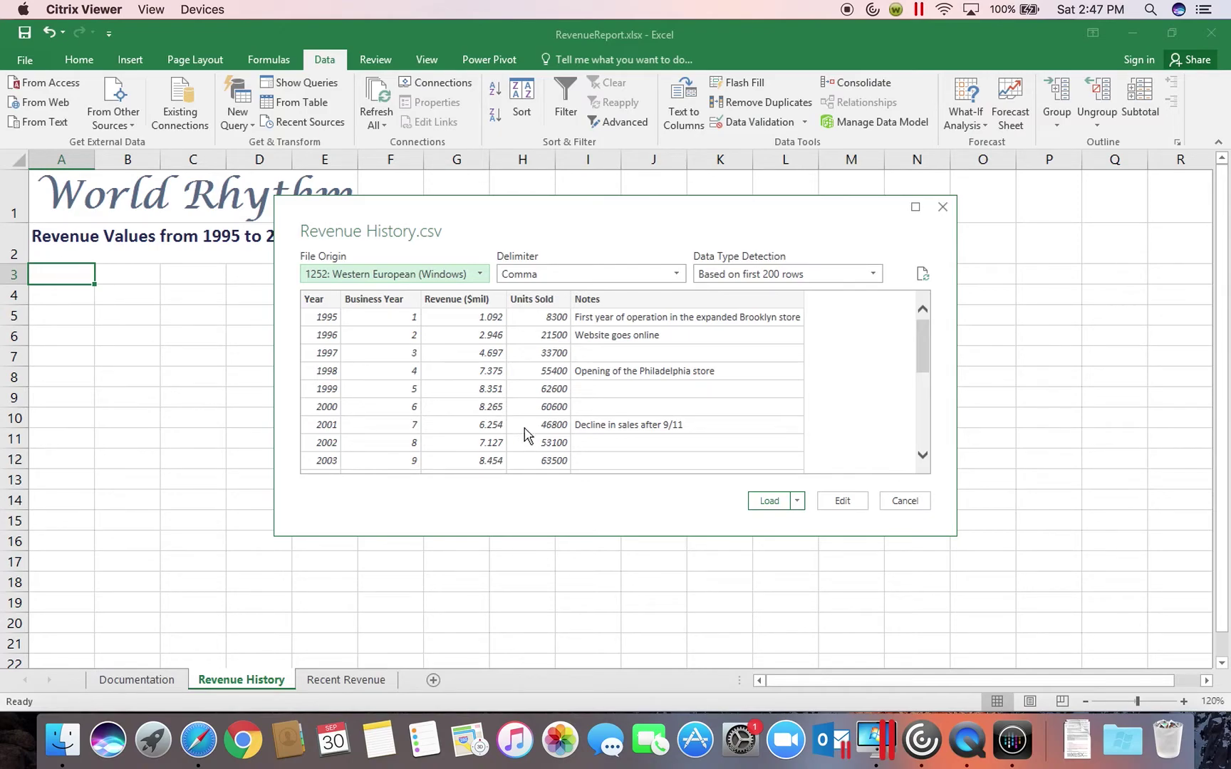
Step: Open the CSV in the Query Editor and review its five columns and Applied Steps
{"action": "left_click", "coordinate": [842, 502]}
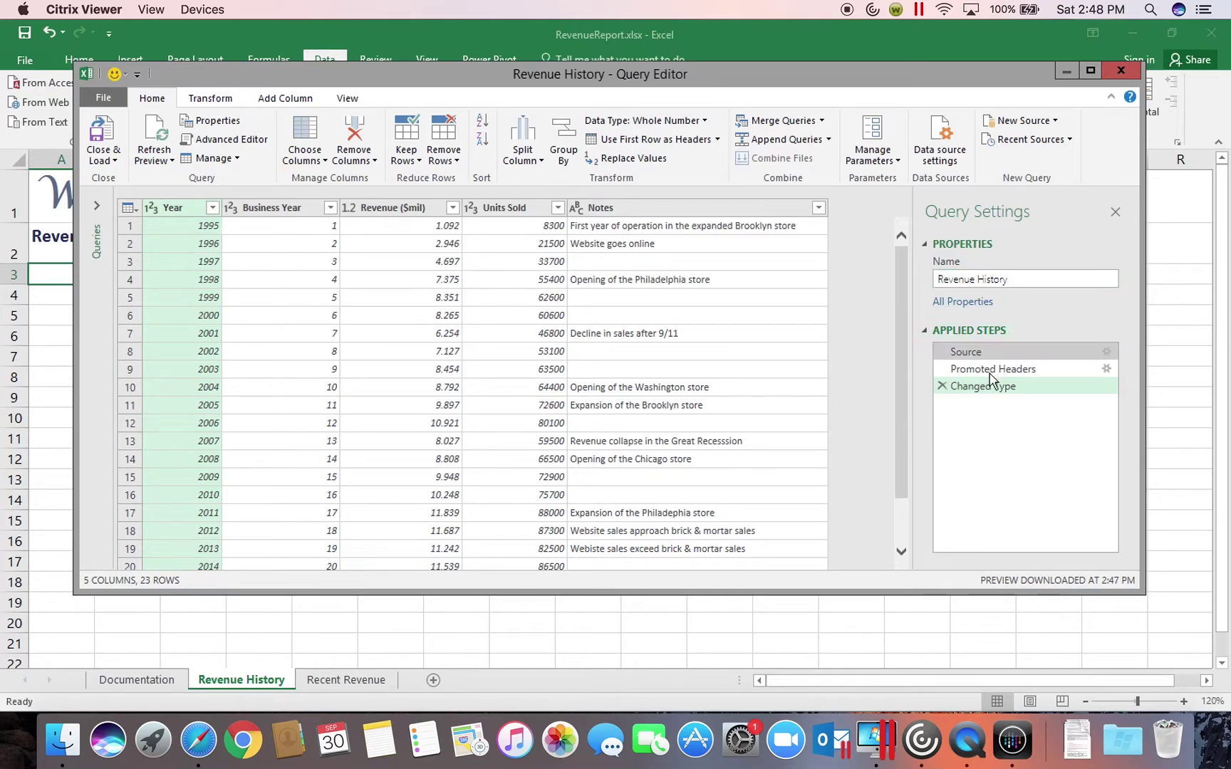
{"action": "mouse_move", "coordinate": [993, 368]}
{"action": "left_mouse_down"}
{"action": "mouse_move", "coordinate": [981, 414]}
{"action": "mouse_move", "coordinate": [990, 369]}
{"action": "left_mouse_up"}
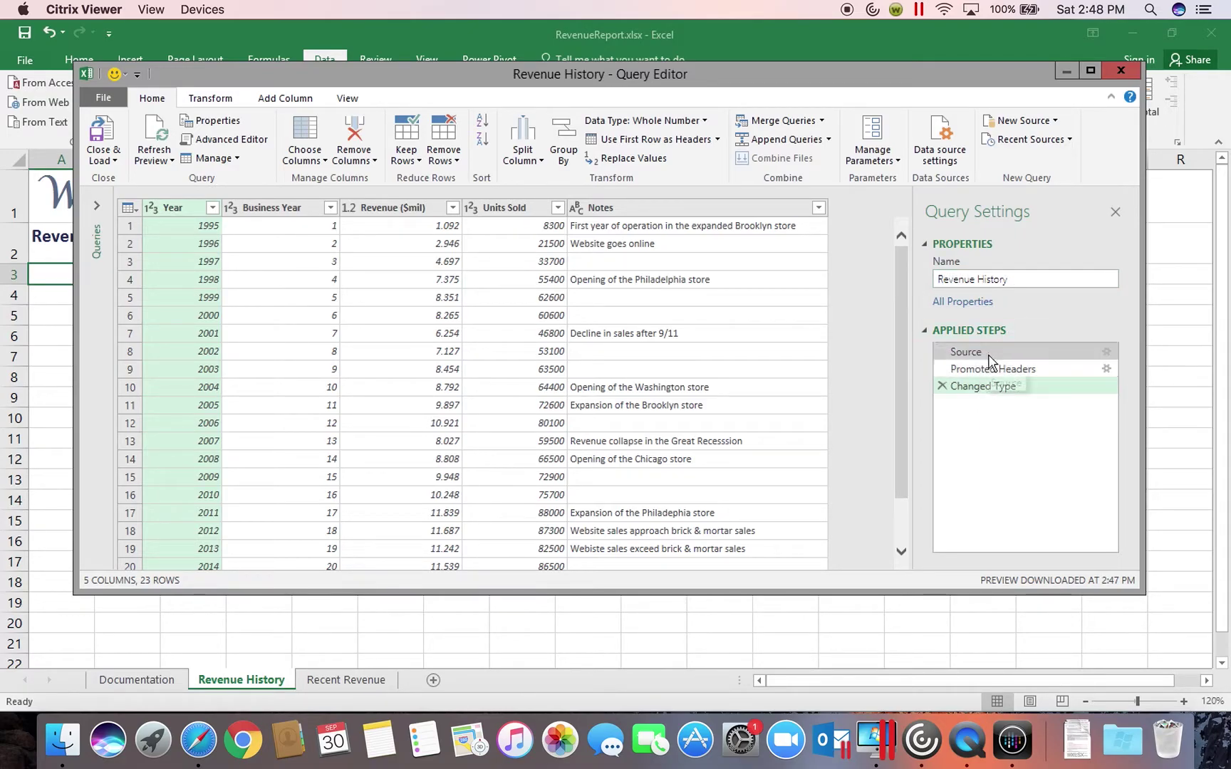
Step: Load the query as a table on the existing sheet starting at $A$3
{"action": "left_click", "coordinate": [112, 163]}
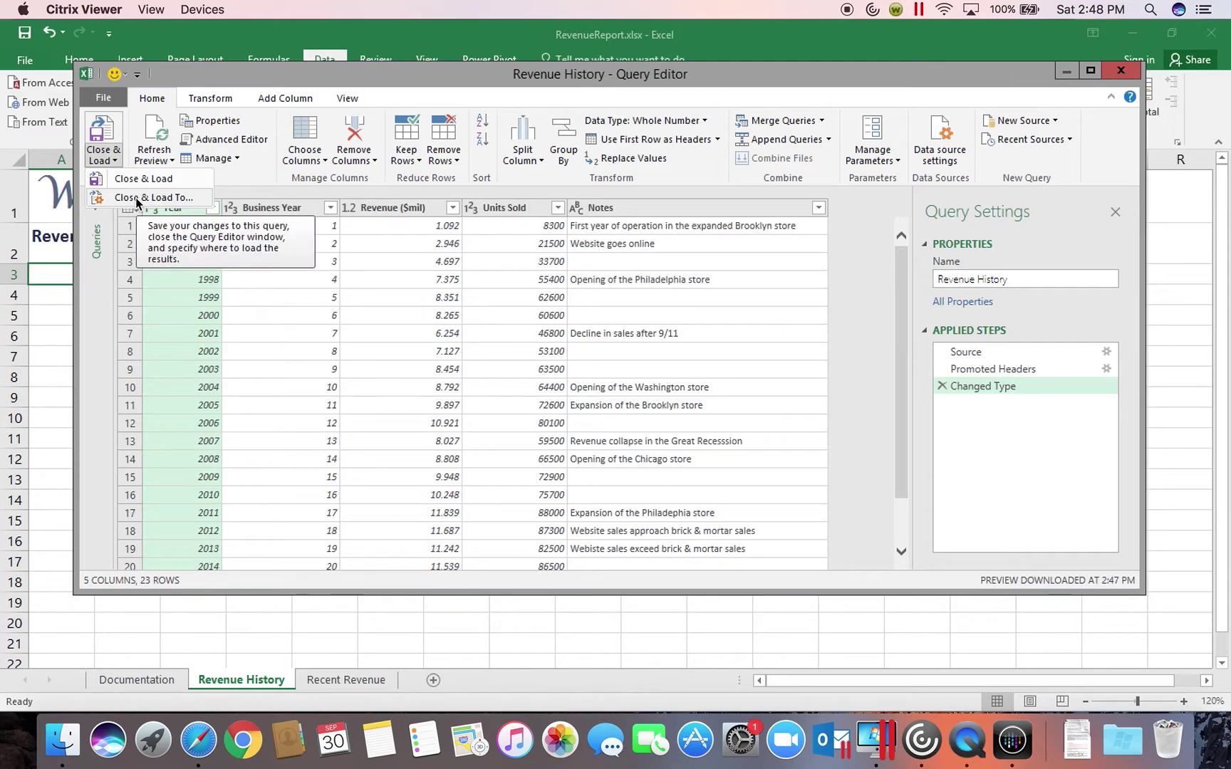
{"action": "left_click", "coordinate": [176, 198]}
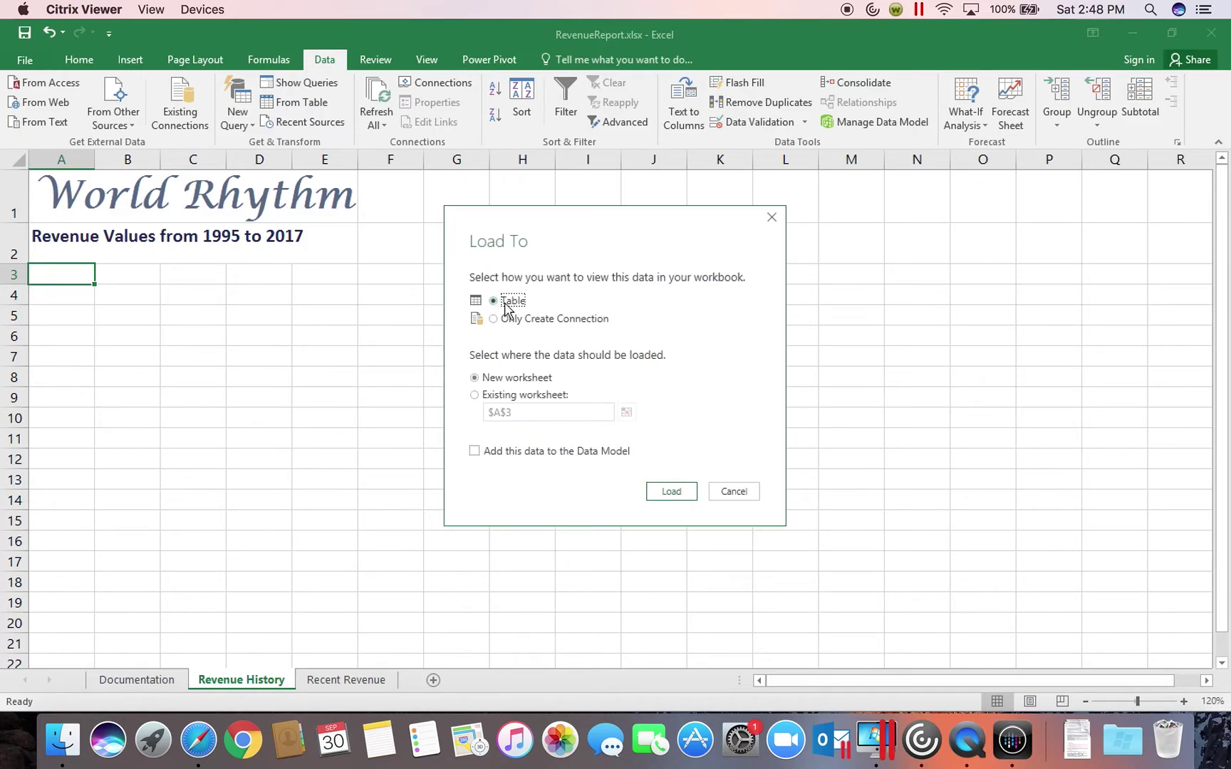
{"action": "left_click", "coordinate": [475, 396]}
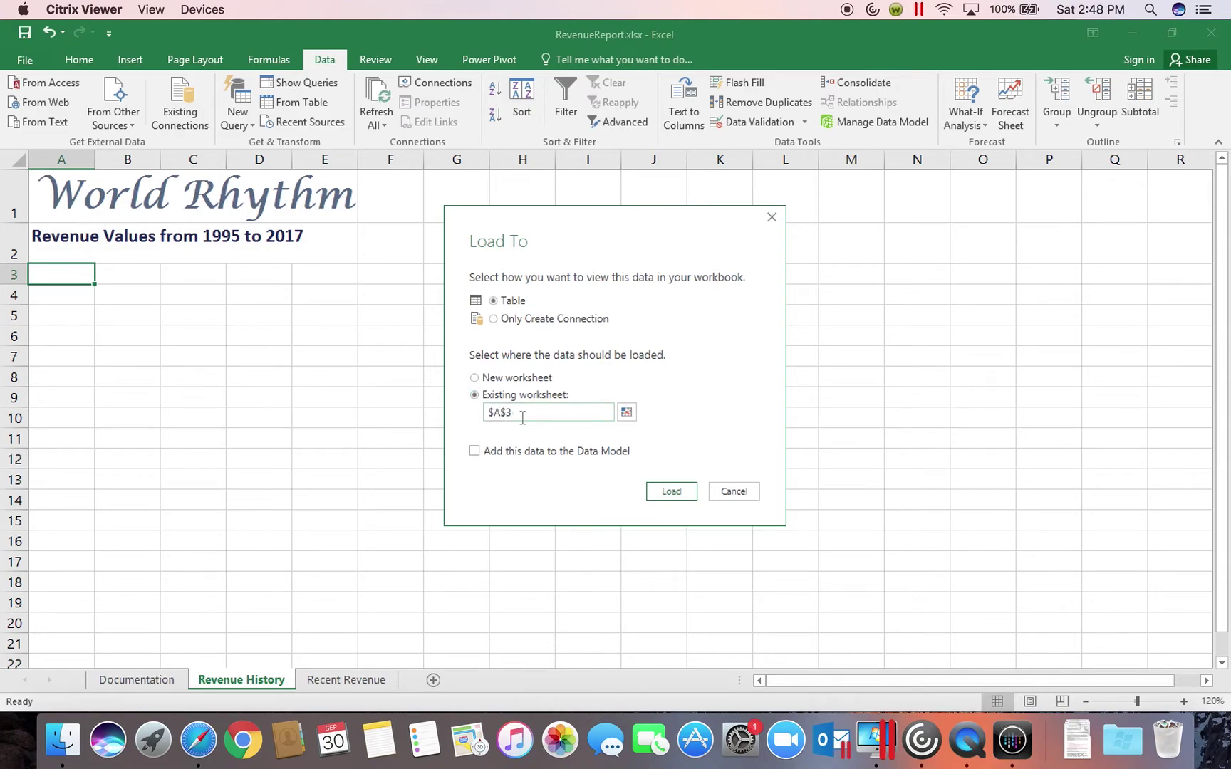
{"action": "left_click", "coordinate": [685, 496]}
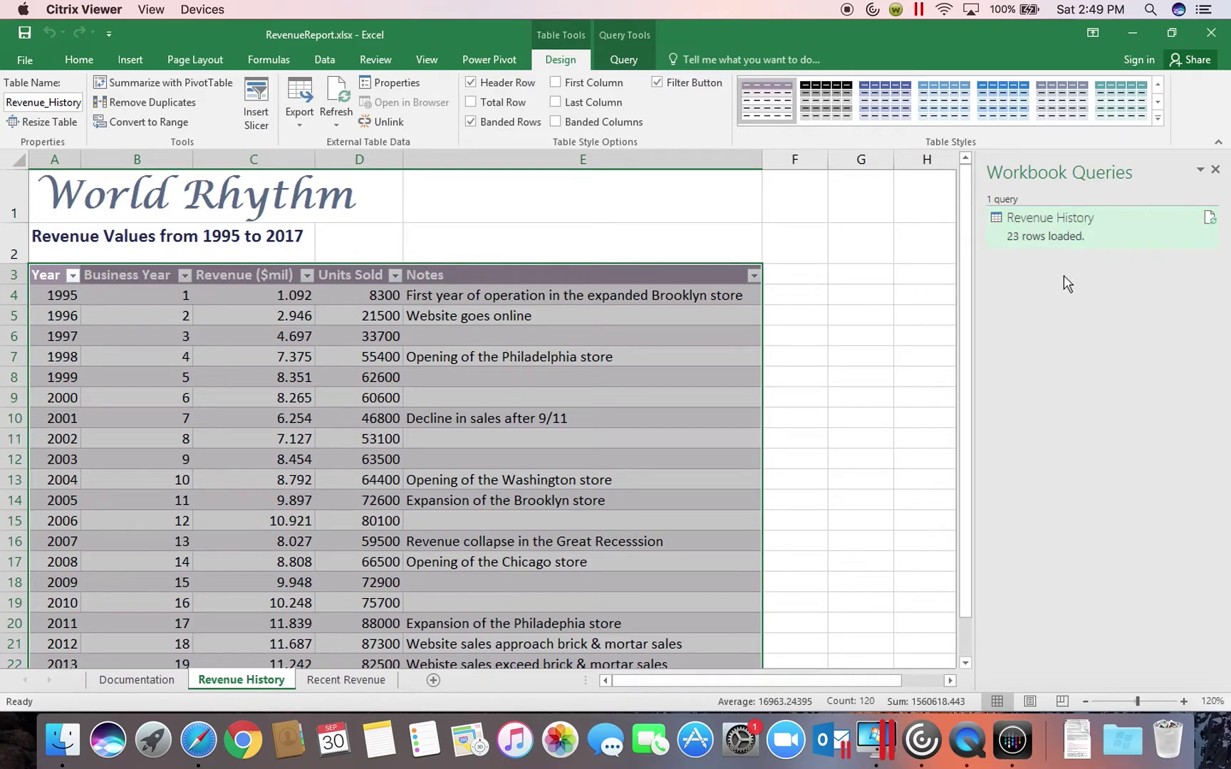
Step: Edit the Revenue History query from its Workbook Queries peek card
{"action": "mouse_move", "coordinate": [1052, 220]}
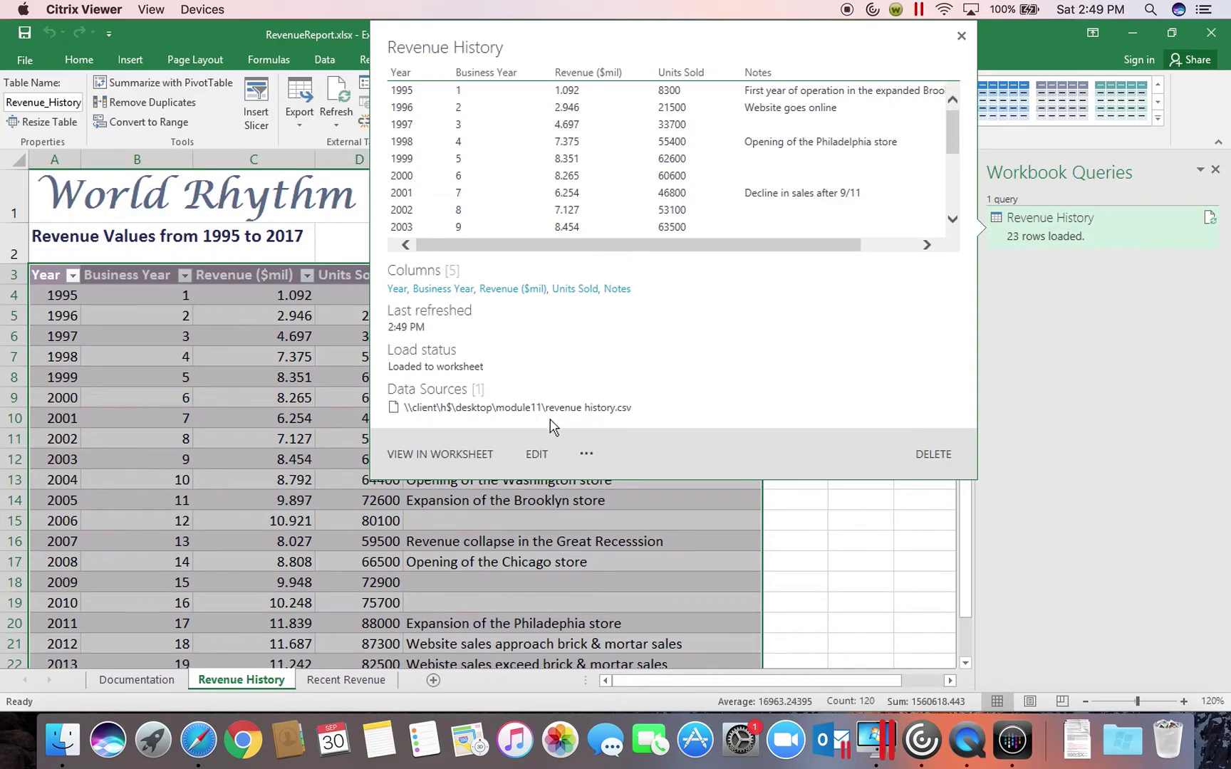
{"action": "left_click", "coordinate": [537, 456]}
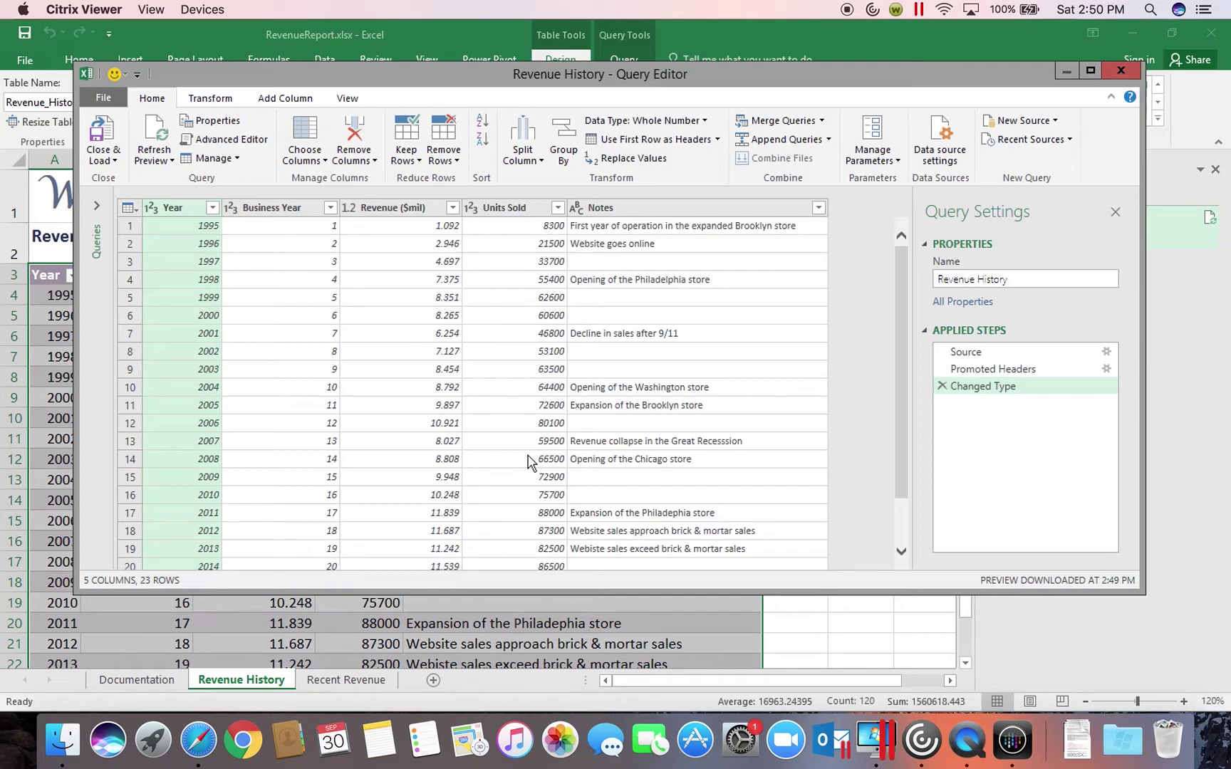
Step: Remove the Units Sold and Notes columns and reload the Revenue_History table
{"action": "left_click", "coordinate": [519, 208]}
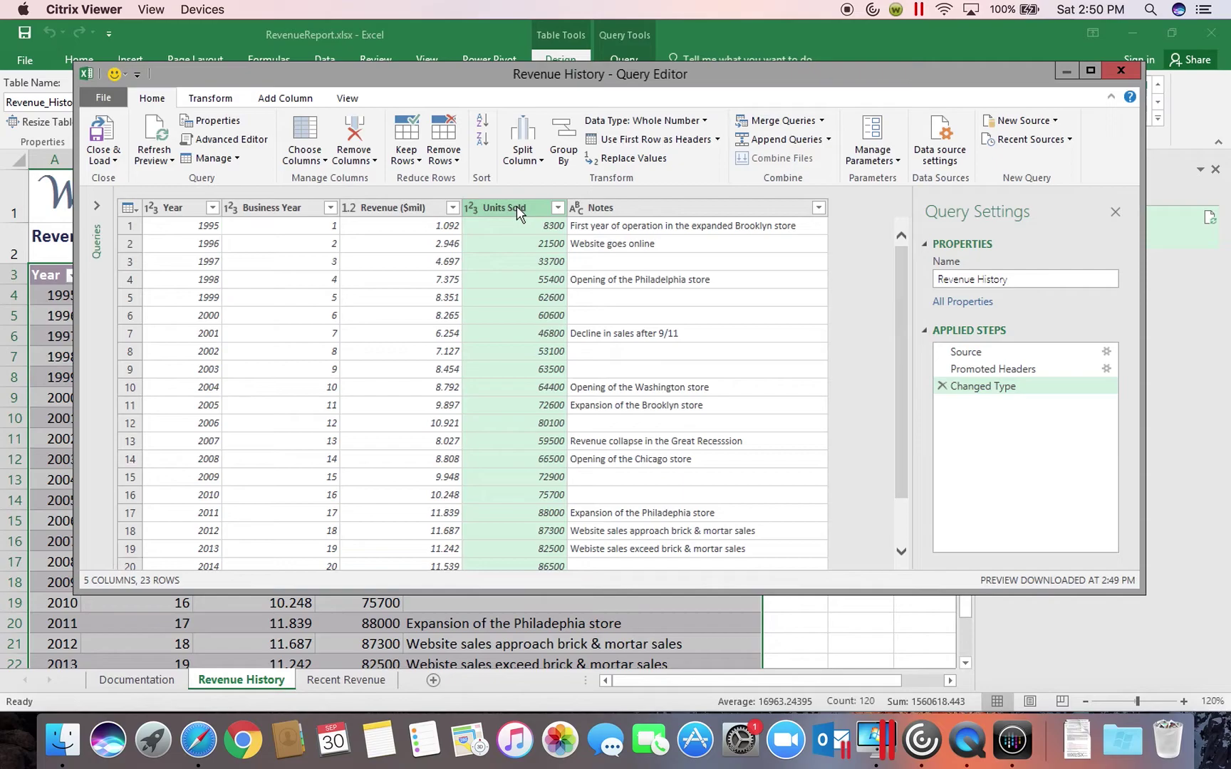
{"action": "left_click", "coordinate": [628, 207], "text": "ctrl"}
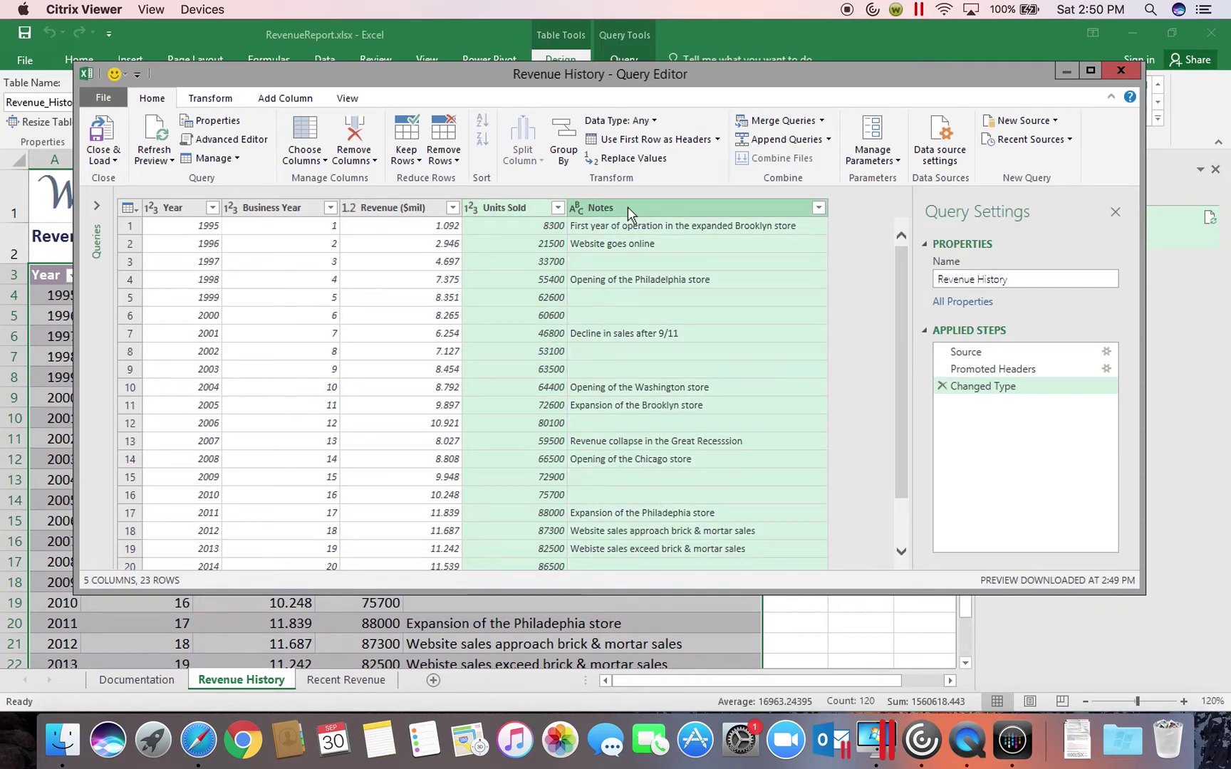
{"action": "left_click", "coordinate": [356, 133]}
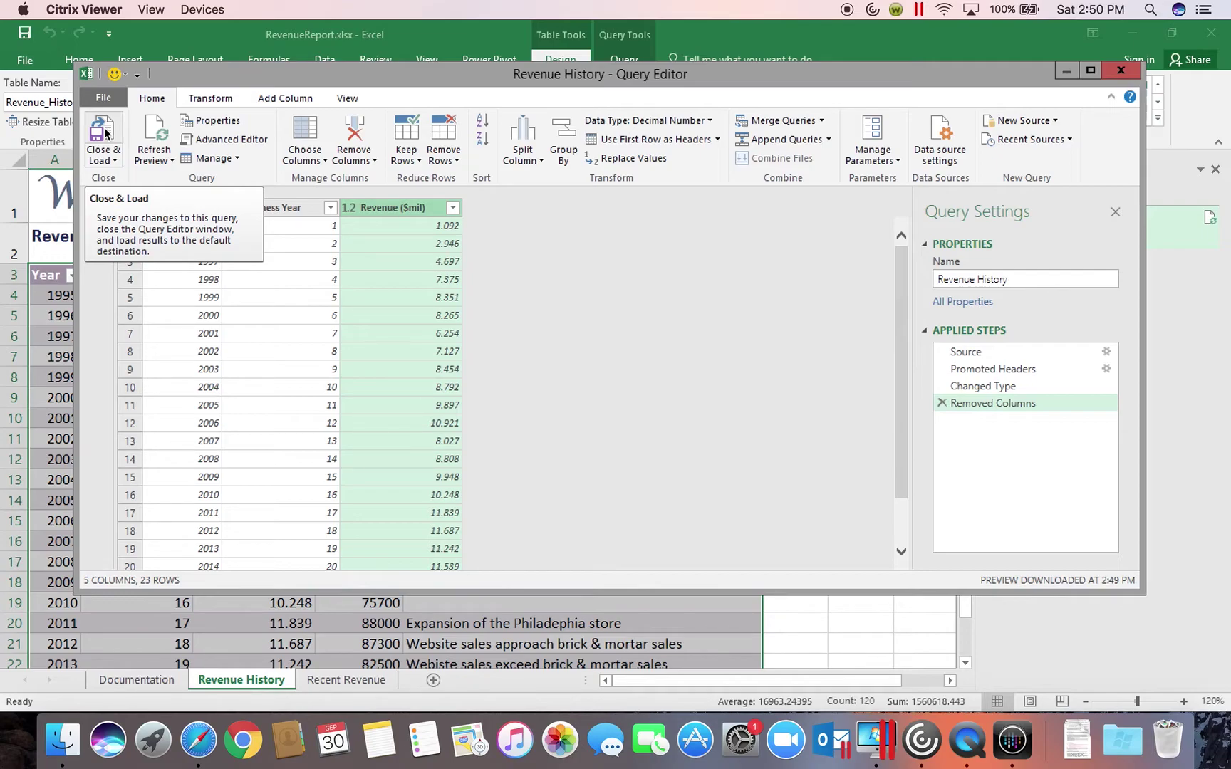
{"action": "left_click", "coordinate": [104, 133]}
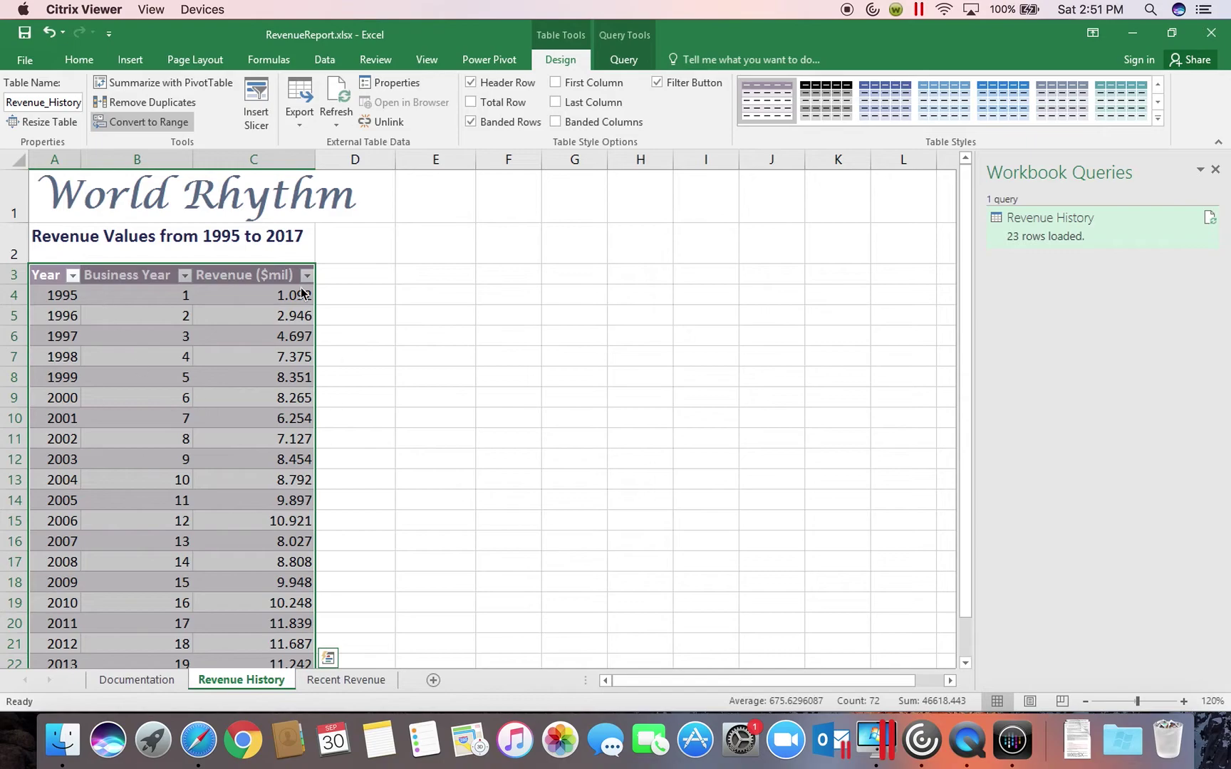
Step: Refresh the Revenue_History table from the Query tab, still 23 rows loaded
{"action": "left_click", "coordinate": [632, 64]}
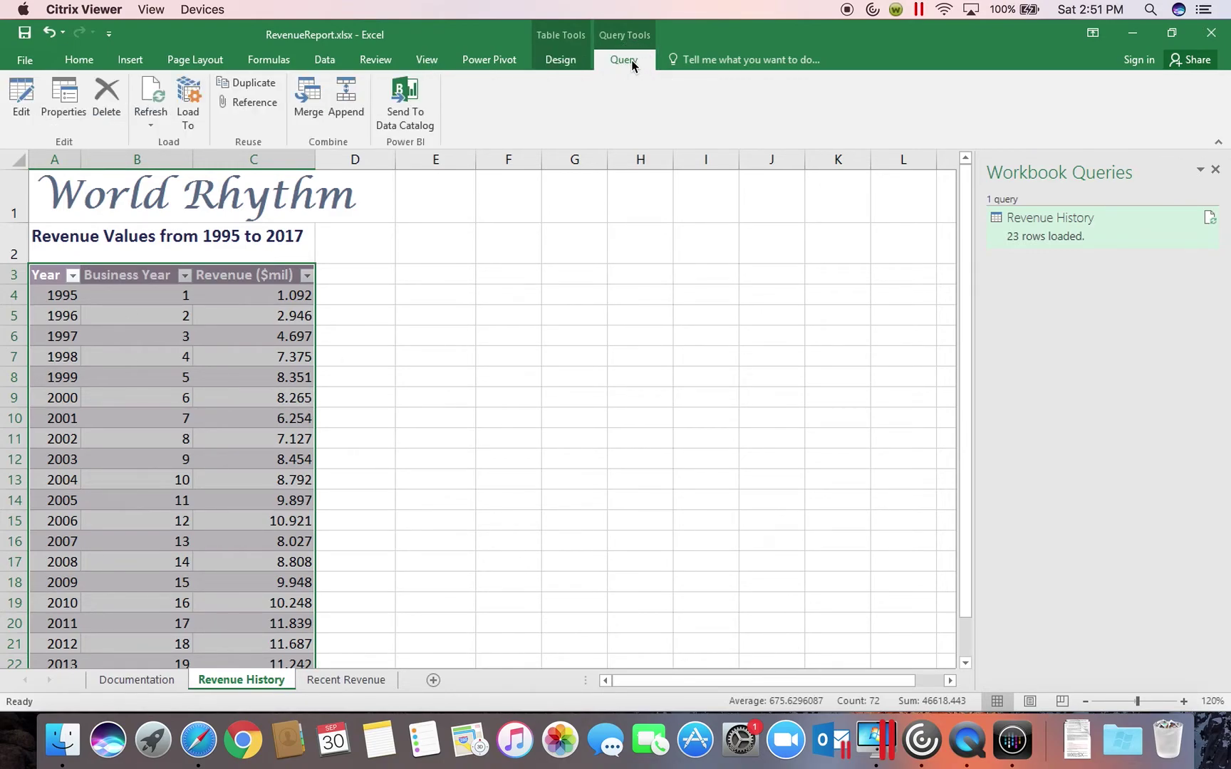
{"action": "left_click", "coordinate": [151, 95]}
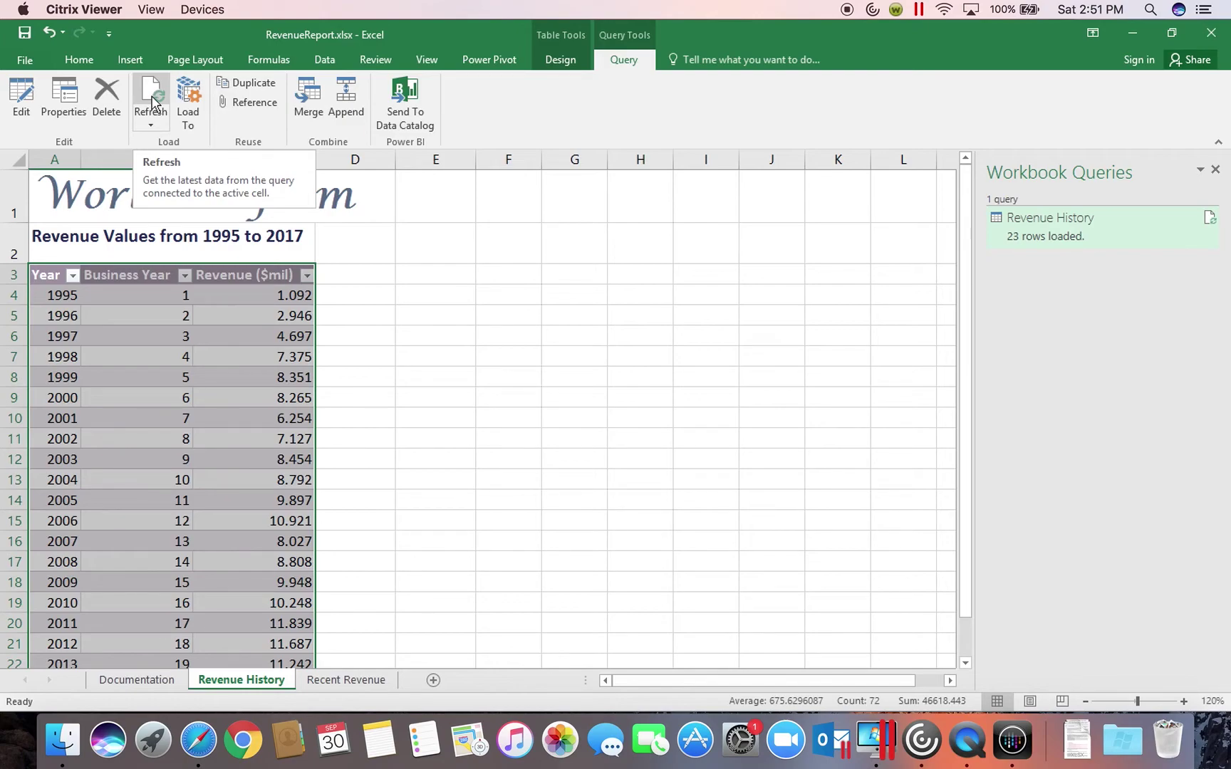
{"action": "left_click", "coordinate": [326, 60]}
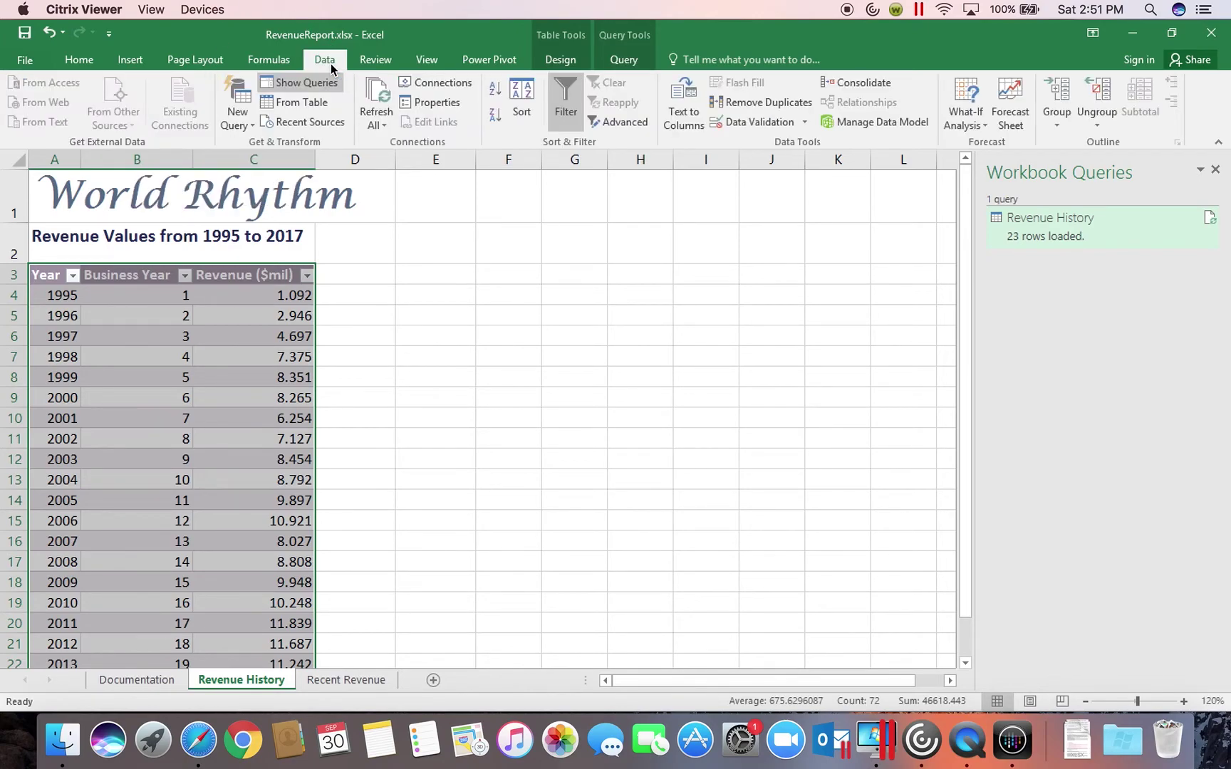
{"action": "left_click", "coordinate": [448, 82]}
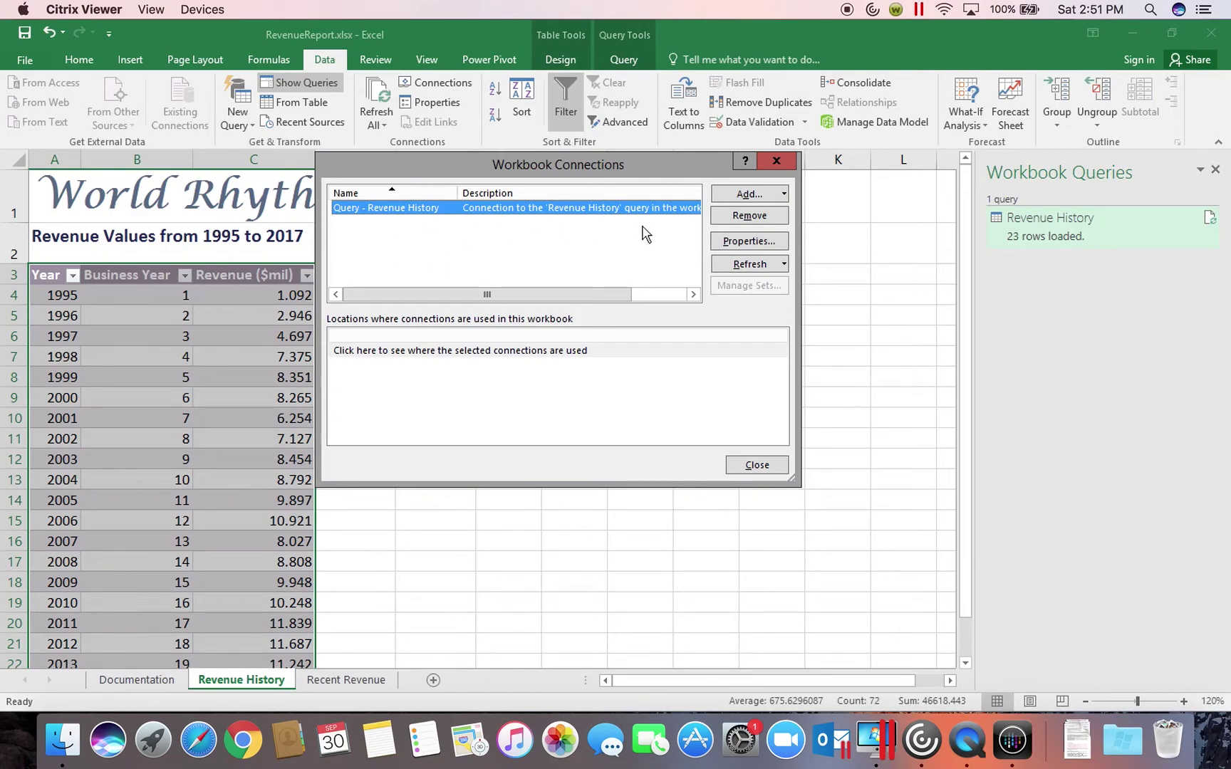
{"action": "left_click", "coordinate": [726, 244]}
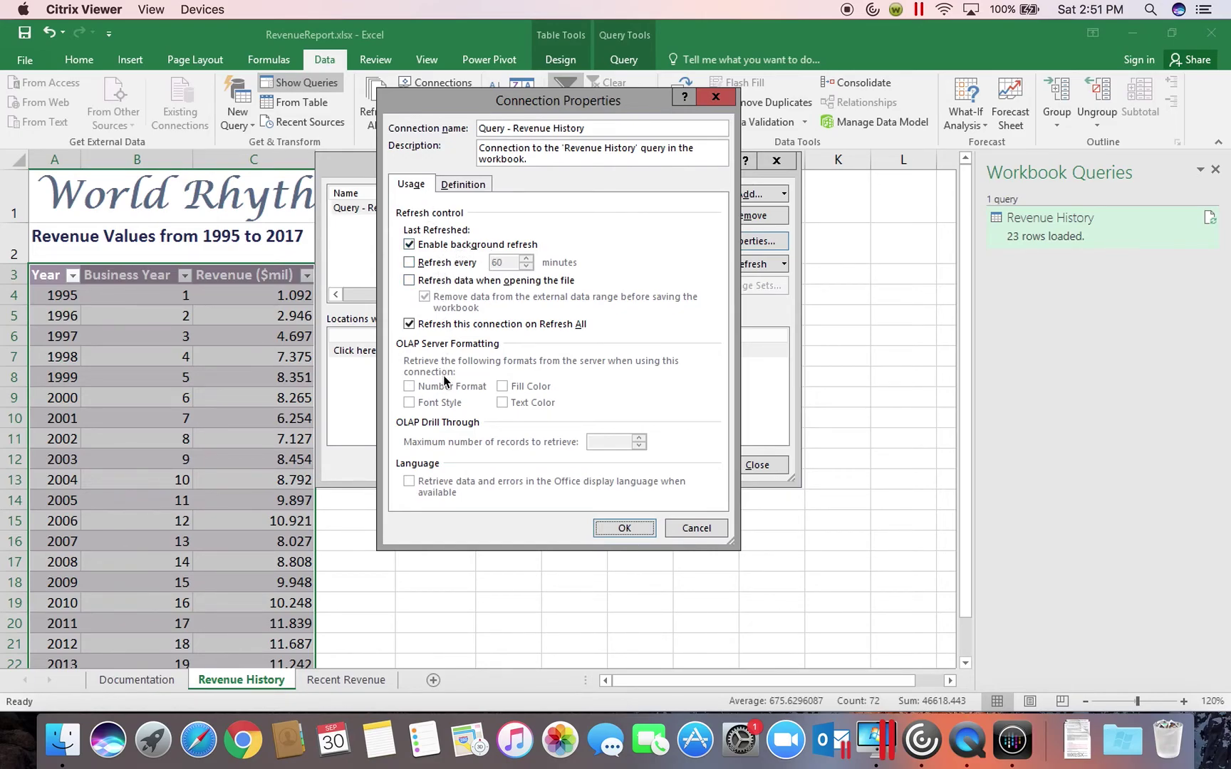
{"action": "left_click", "coordinate": [462, 185]}
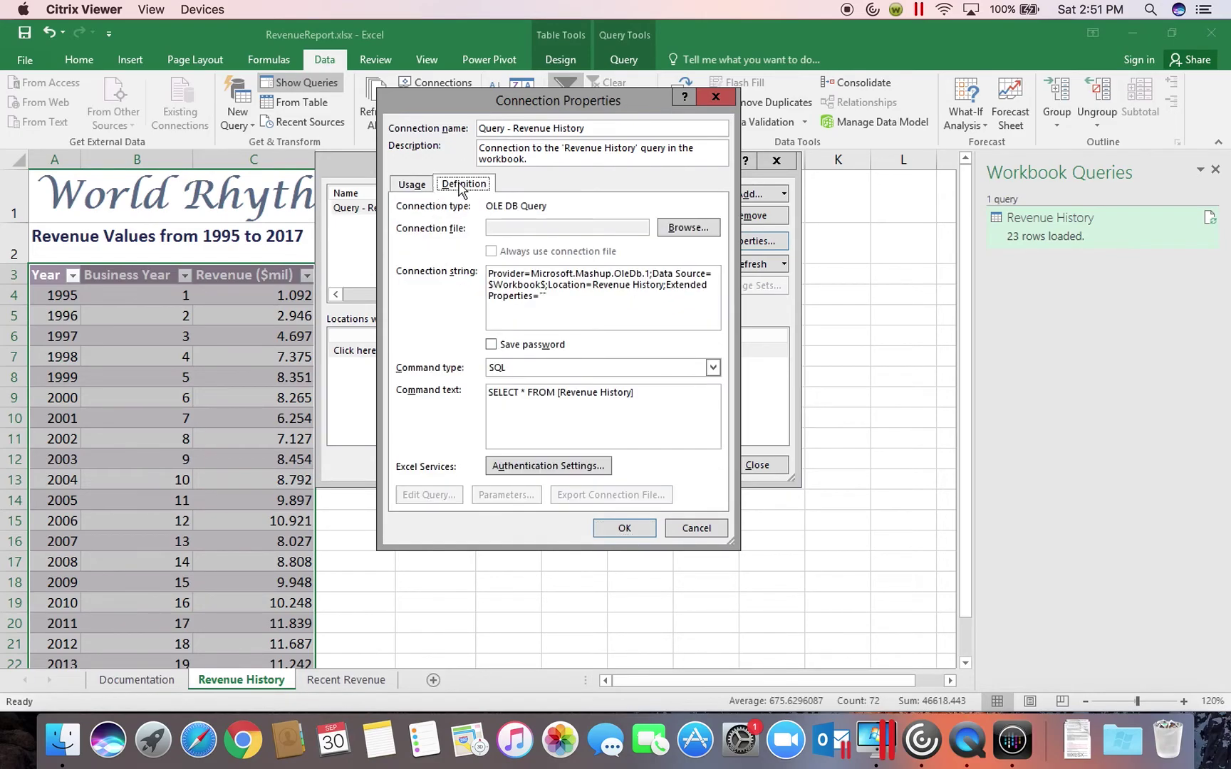
{"action": "left_click", "coordinate": [424, 185]}
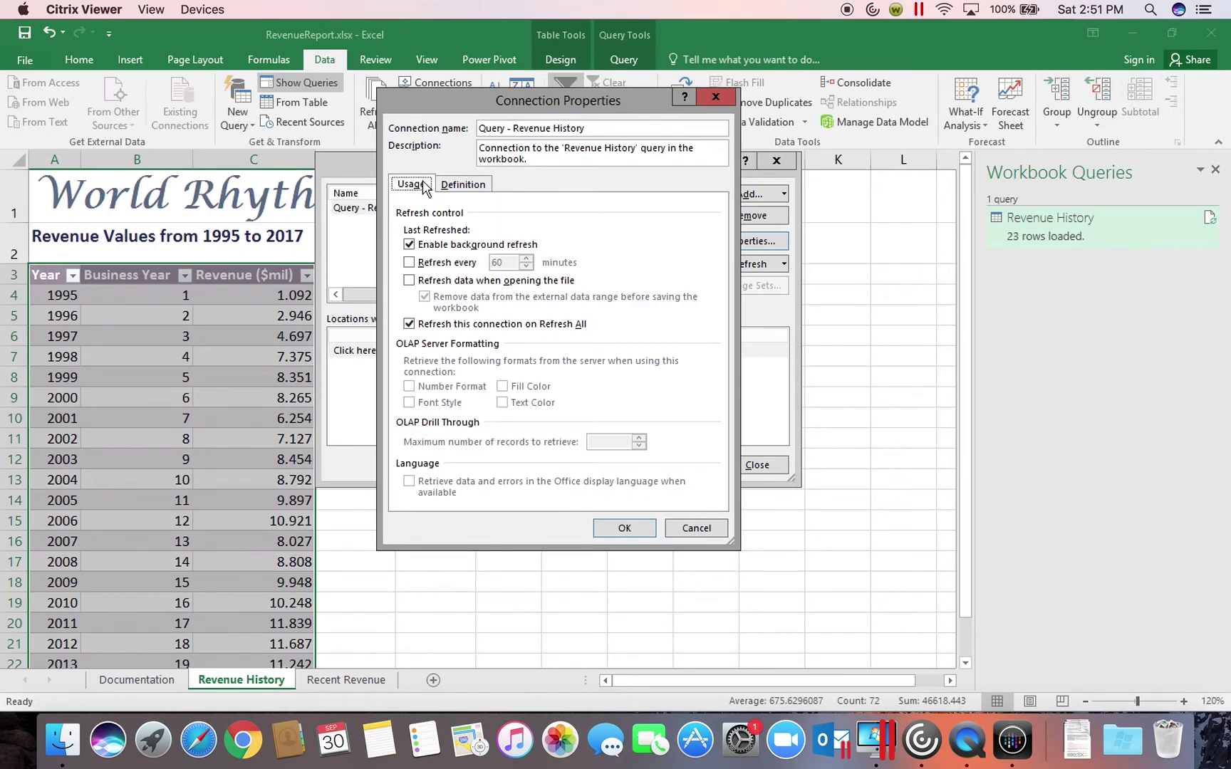
{"action": "left_click", "coordinate": [462, 185]}
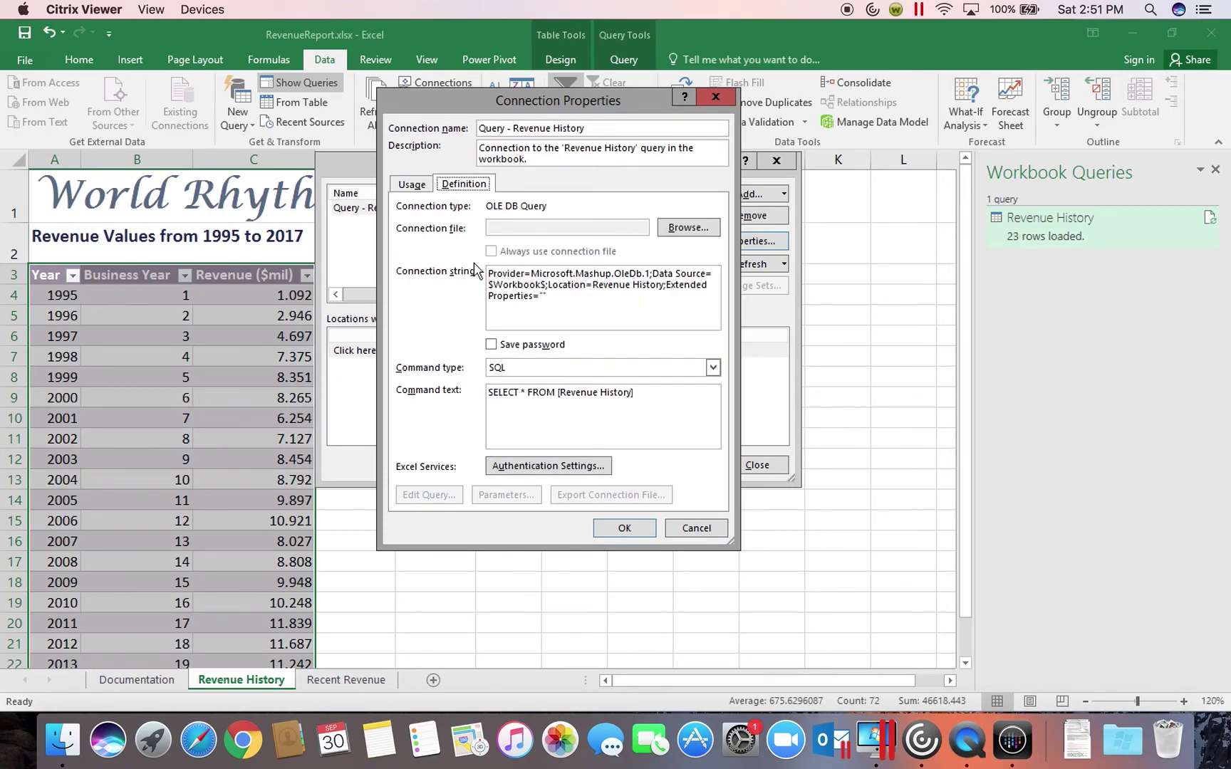
{"action": "left_click", "coordinate": [421, 186]}
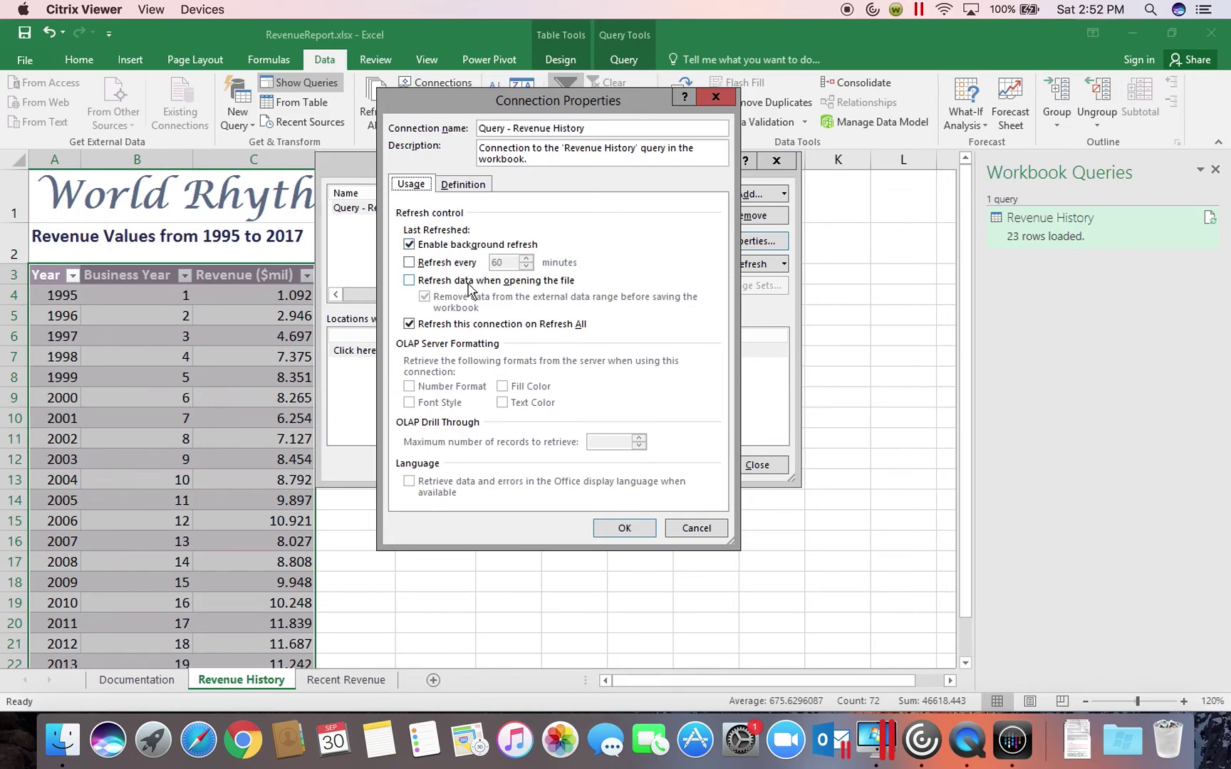
{"action": "left_click", "coordinate": [542, 284]}
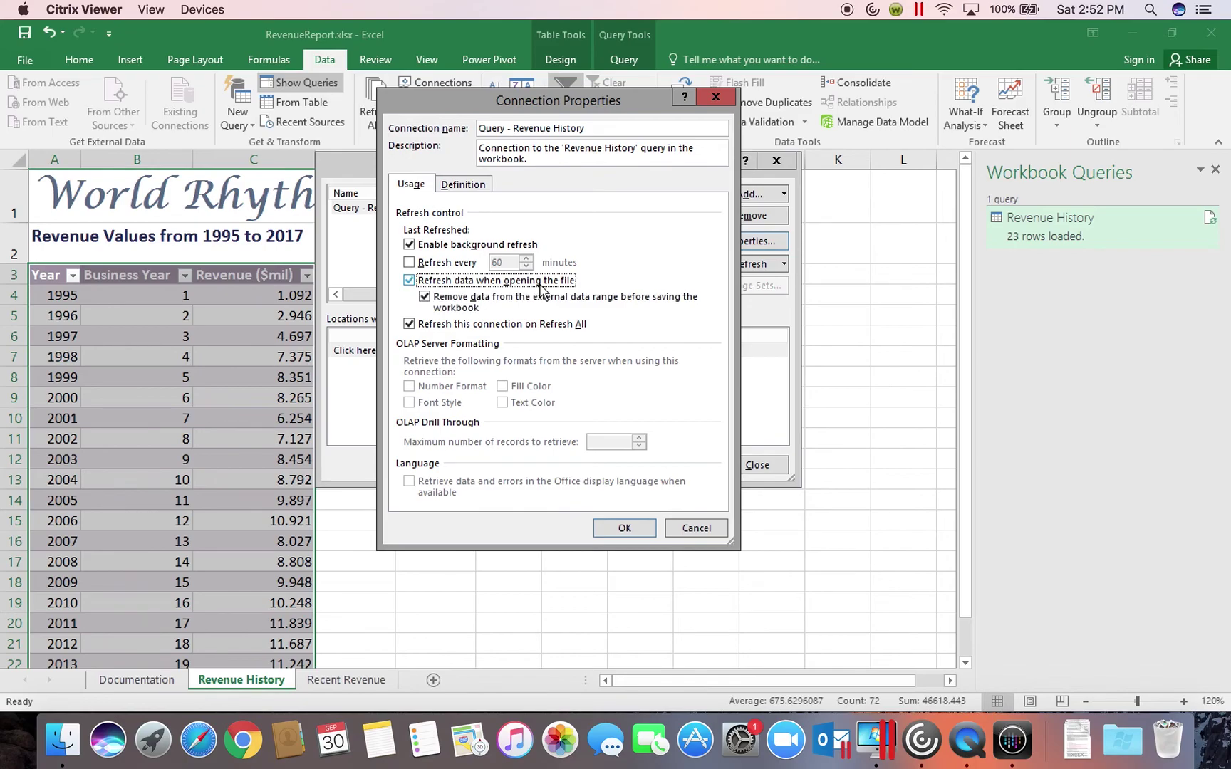
{"action": "left_click", "coordinate": [418, 284]}
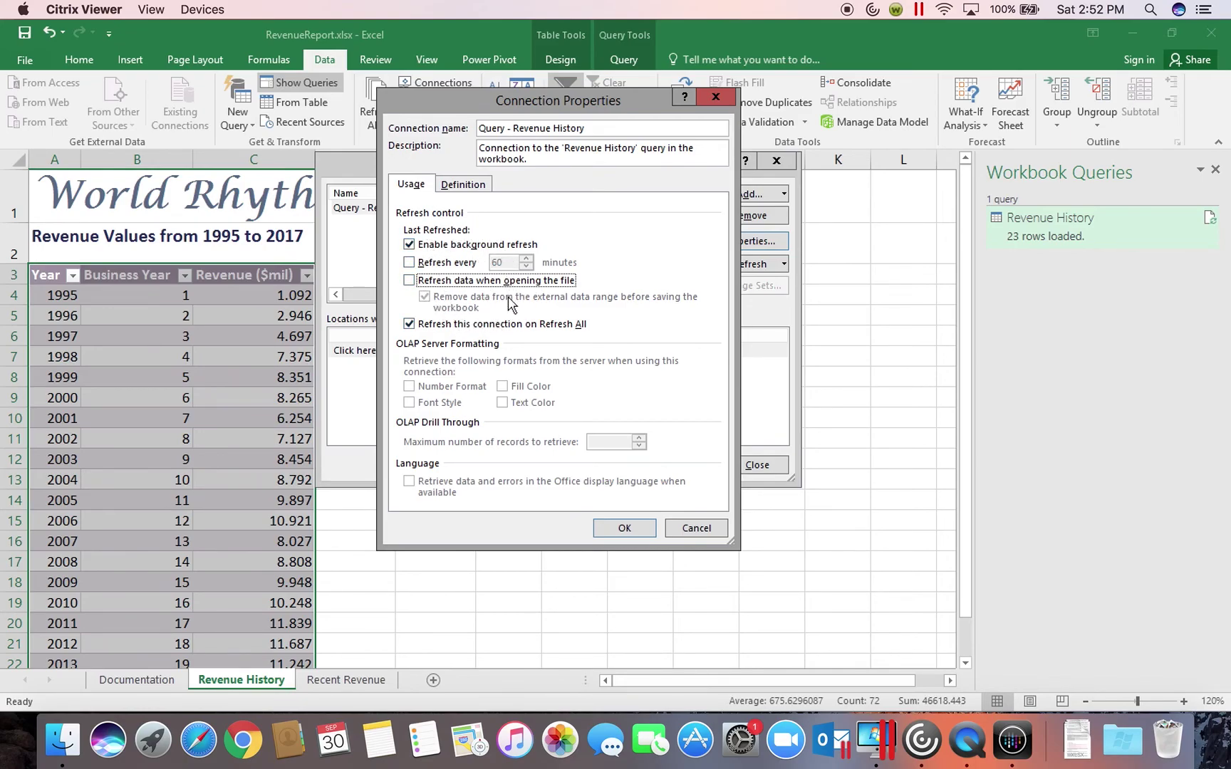
{"action": "left_click", "coordinate": [627, 532]}
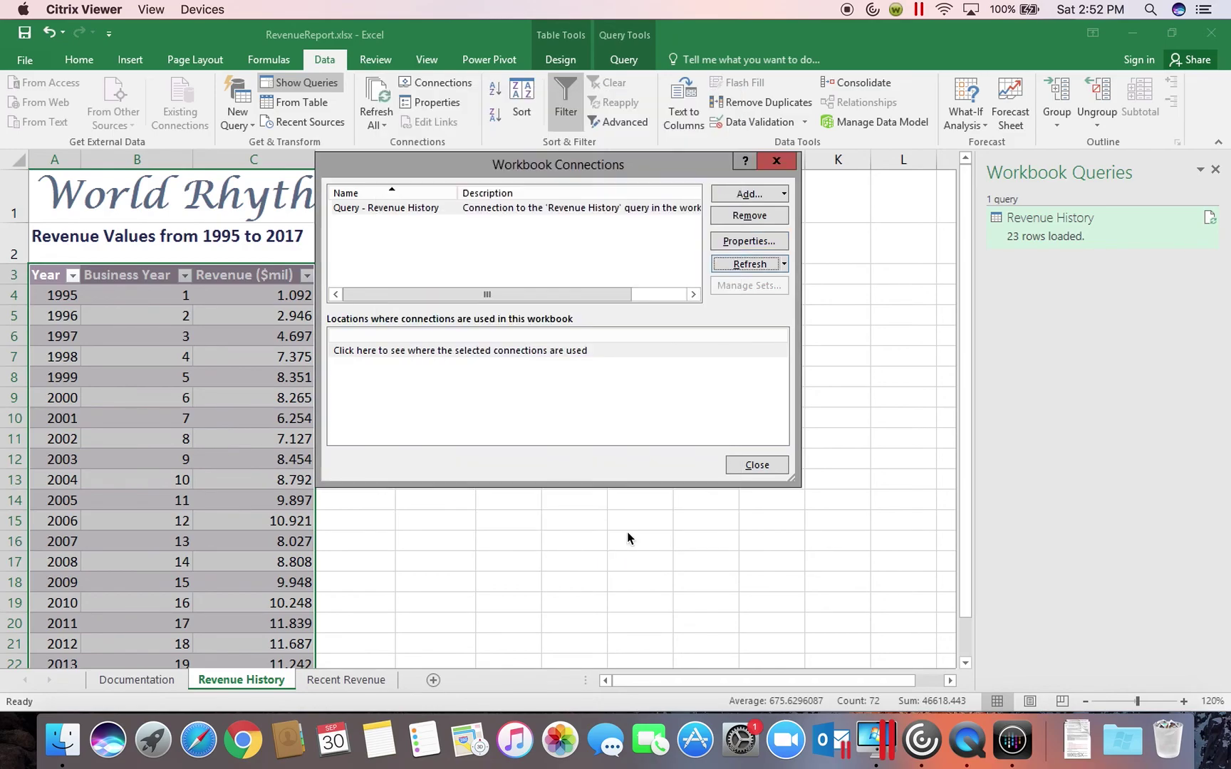
{"action": "left_click", "coordinate": [749, 467]}
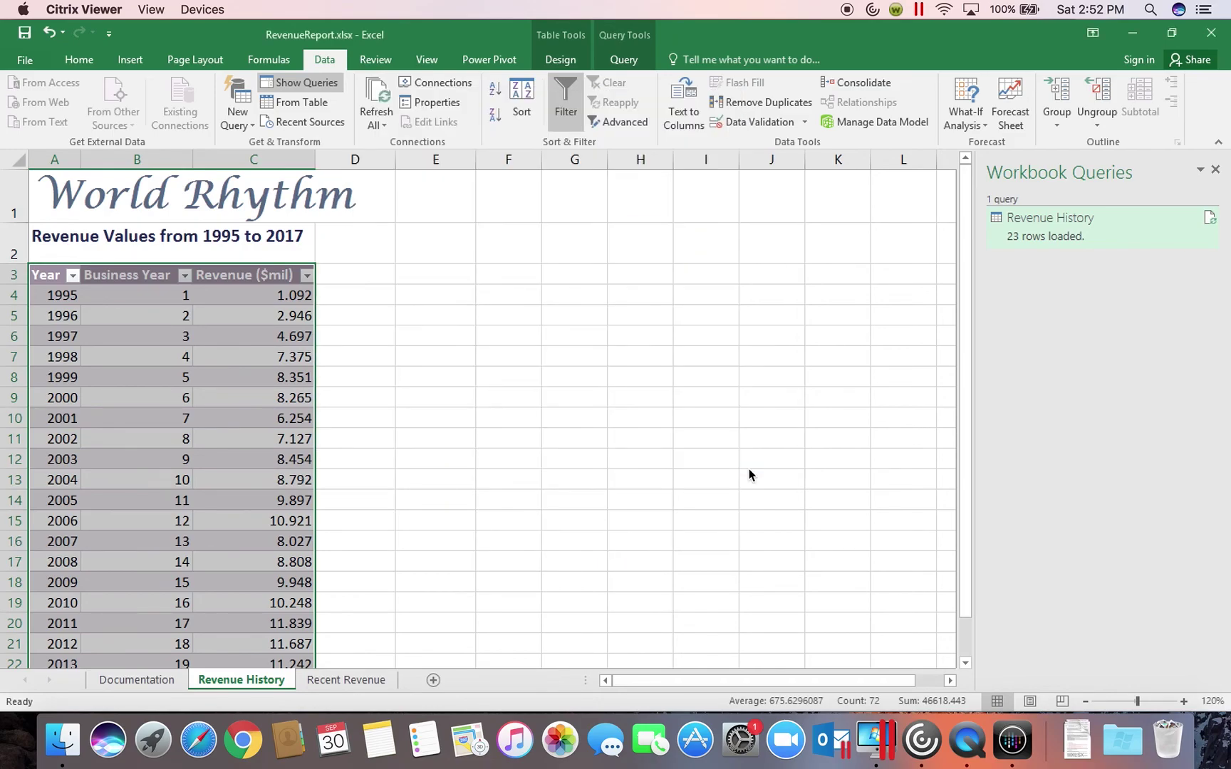